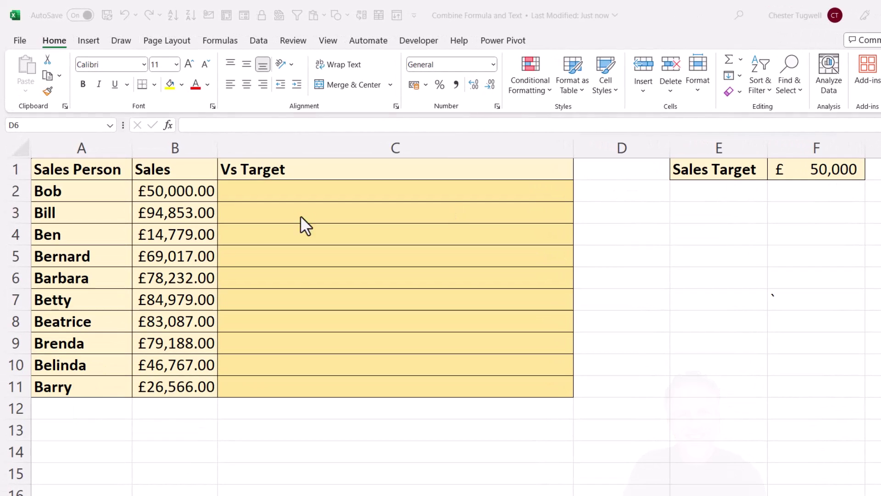
# Enter =B2-$F$1 in C2 to compare sales with the target, and fill the formula down to C11.
pyautogui.click(278, 191)
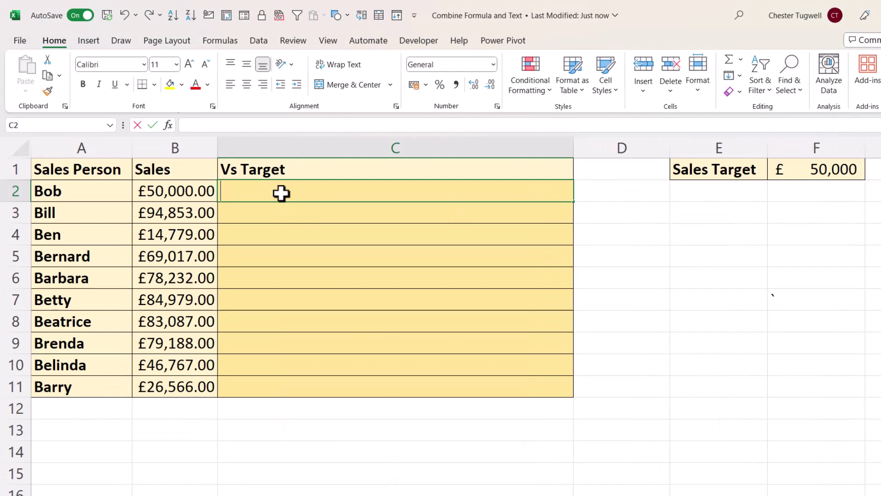
pyautogui.write('=')
pyautogui.click(184, 192)
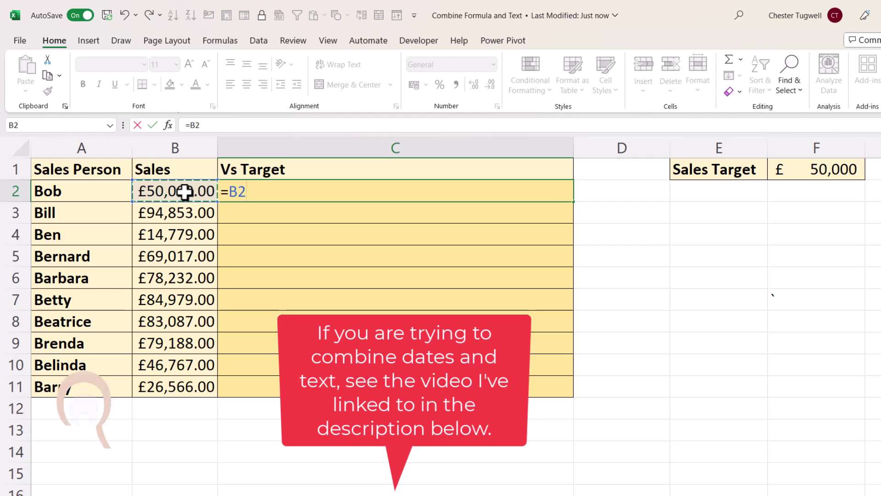
pyautogui.write('-')
pyautogui.click(823, 169)
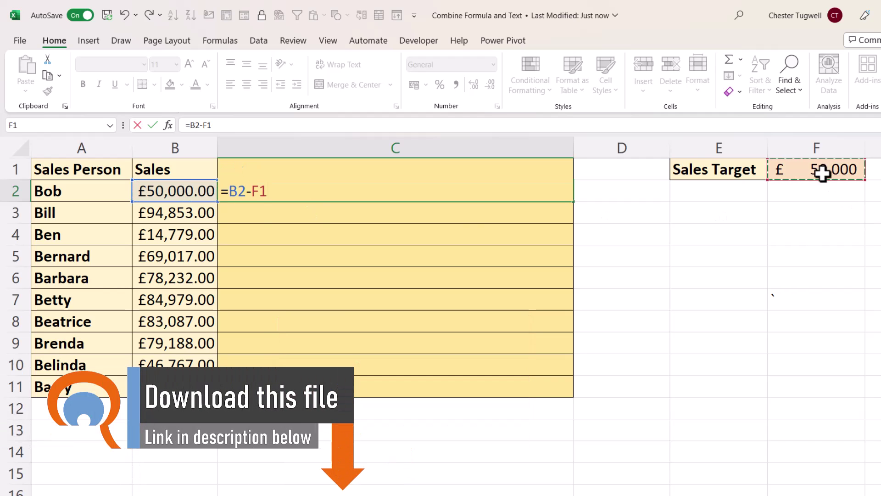
pyautogui.press('F4')
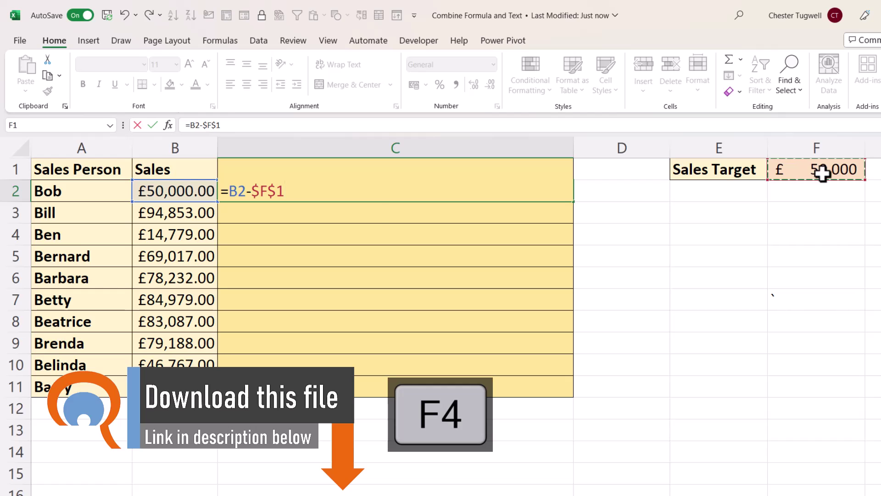
pyautogui.press('Return')
pyautogui.click(543, 199)
pyautogui.doubleClick(574, 202)
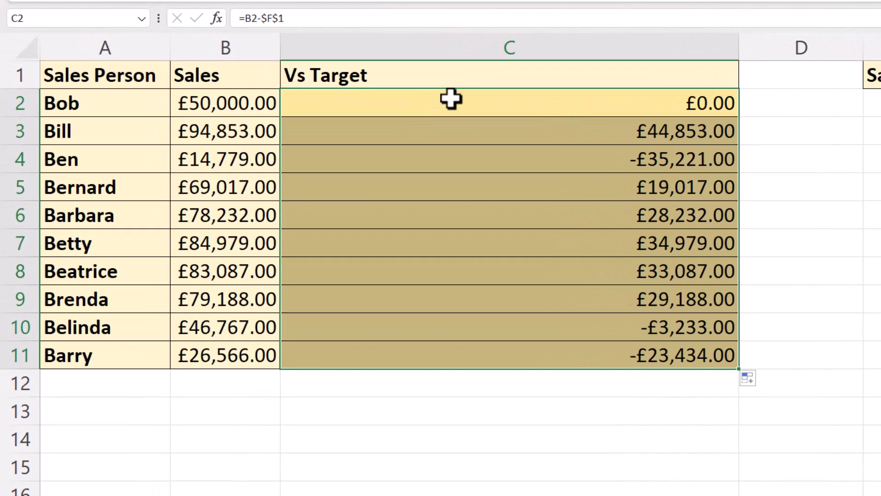
# Put the text "Compared to target: " and an & in front of B2-$F$1 in C2, and fill the formula down to C11.
pyautogui.doubleClick(451, 99)
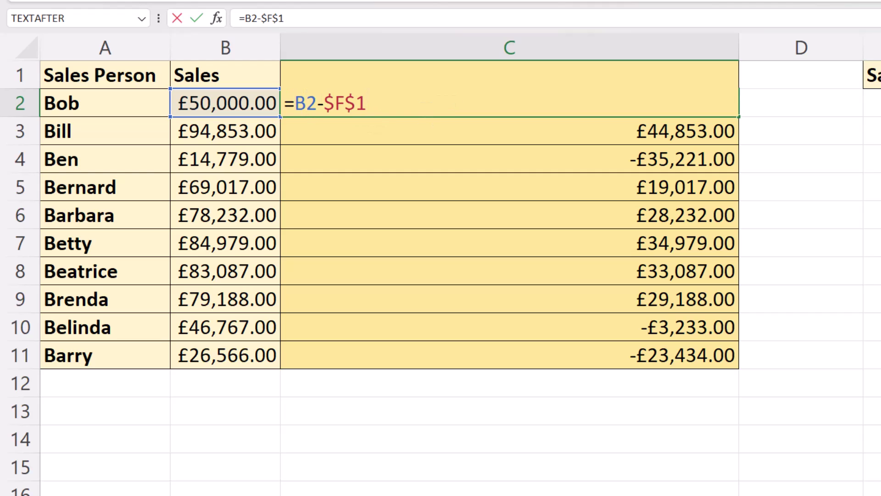
pyautogui.write('Compared t')
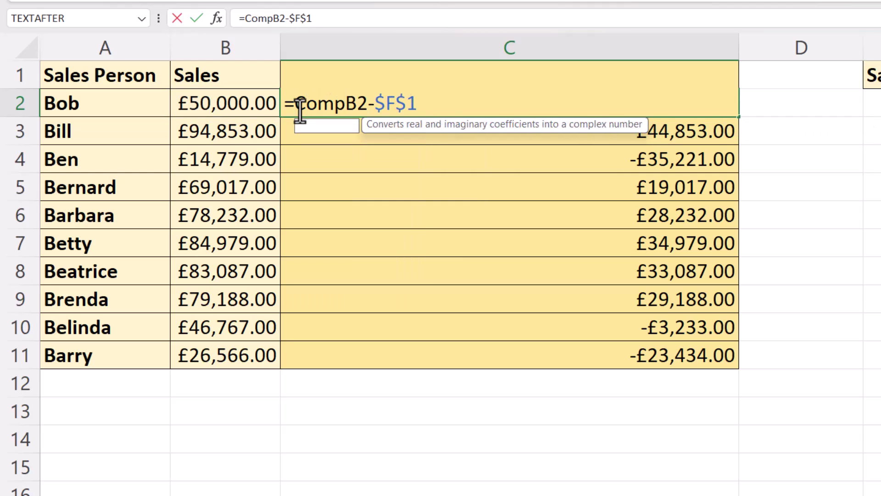
pyautogui.write('o target:')
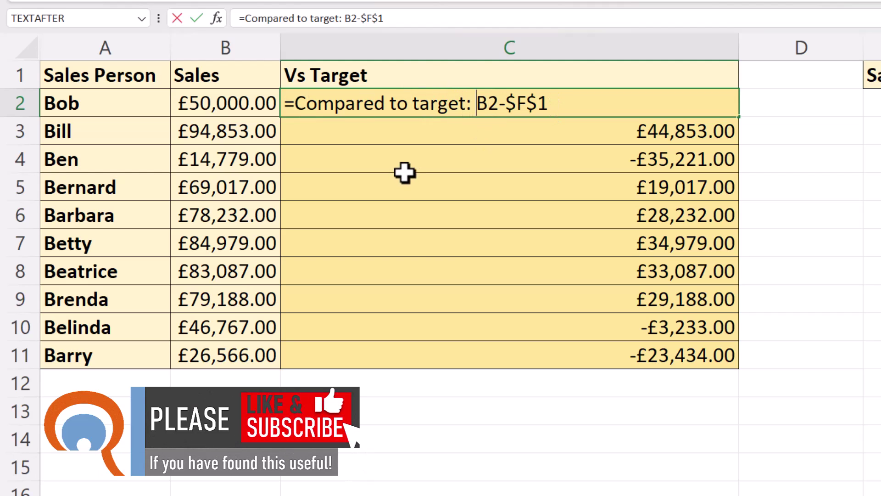
pyautogui.click(294, 102)
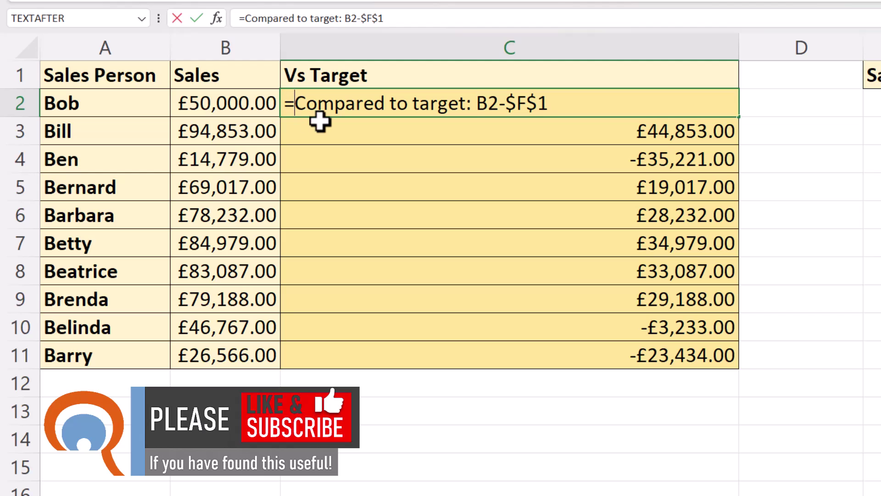
pyautogui.write('"')
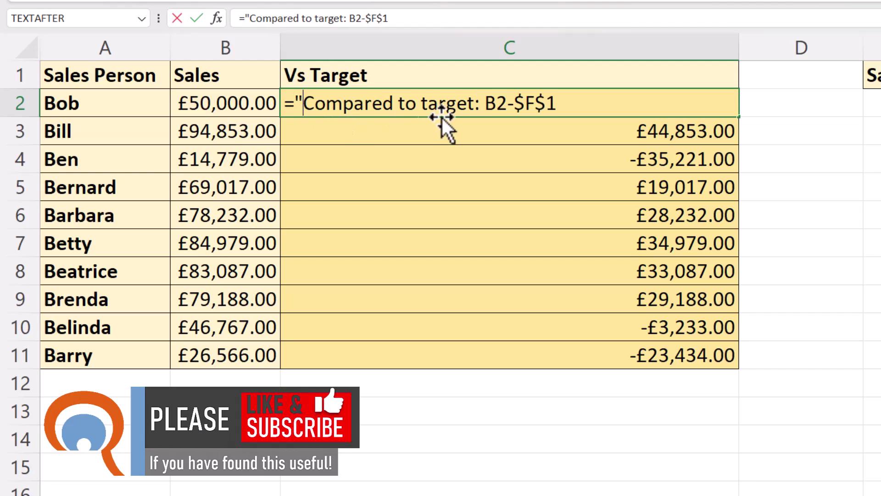
pyautogui.click(487, 111)
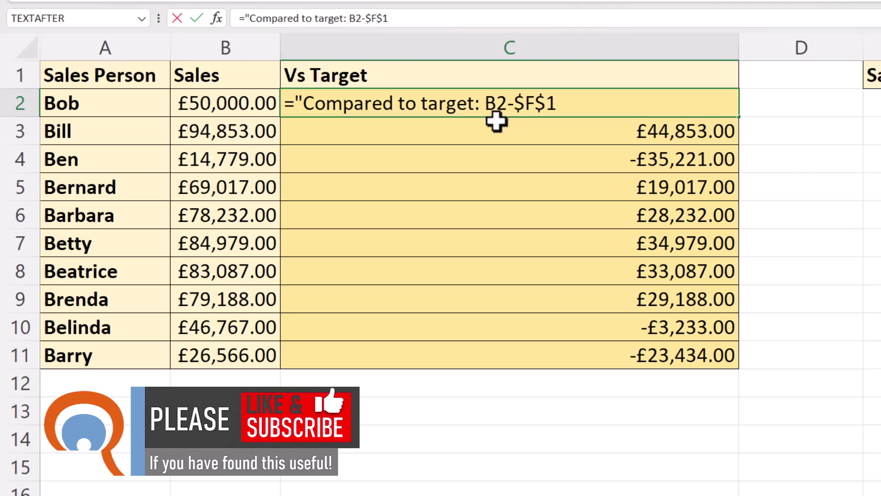
pyautogui.write('" ')
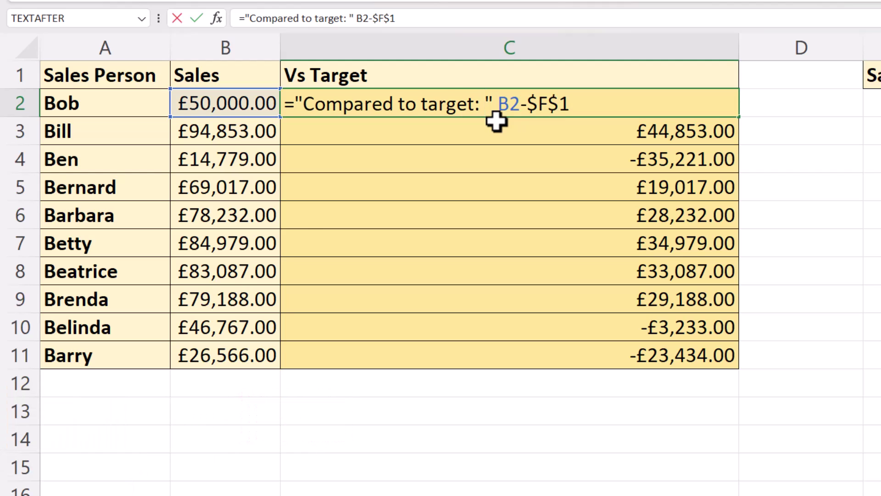
pyautogui.write('&')
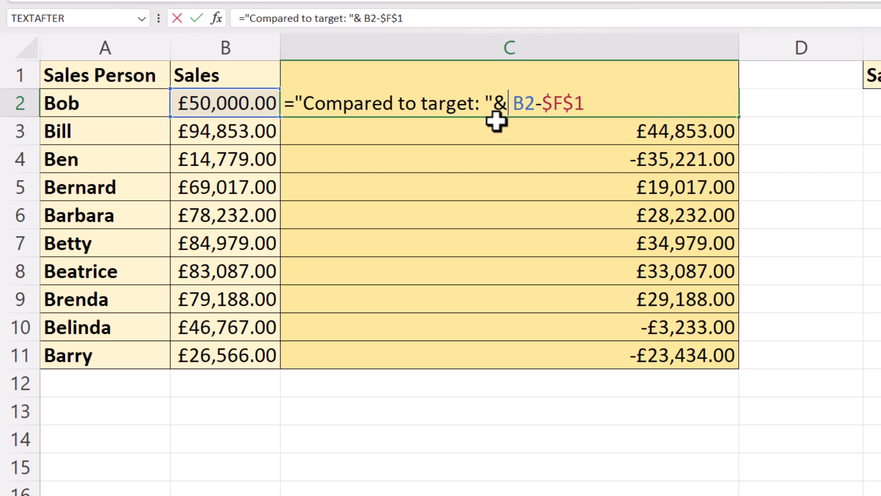
pyautogui.press('Delete')
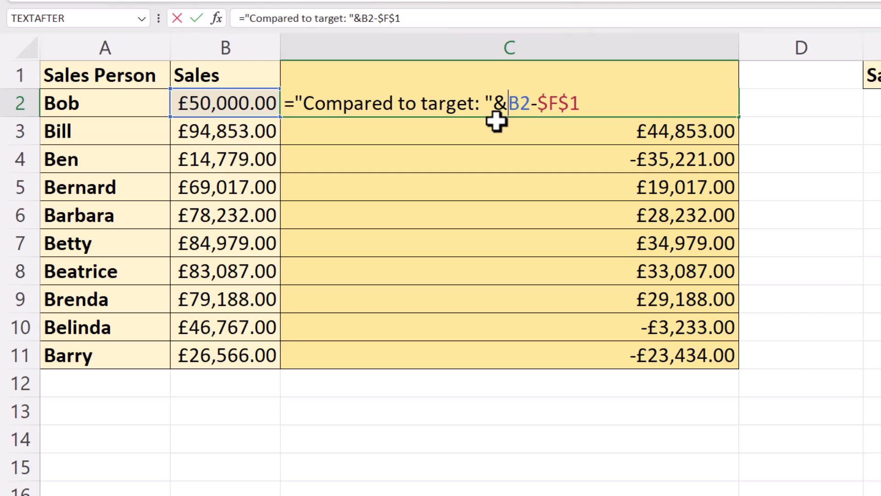
pyautogui.press('Return')
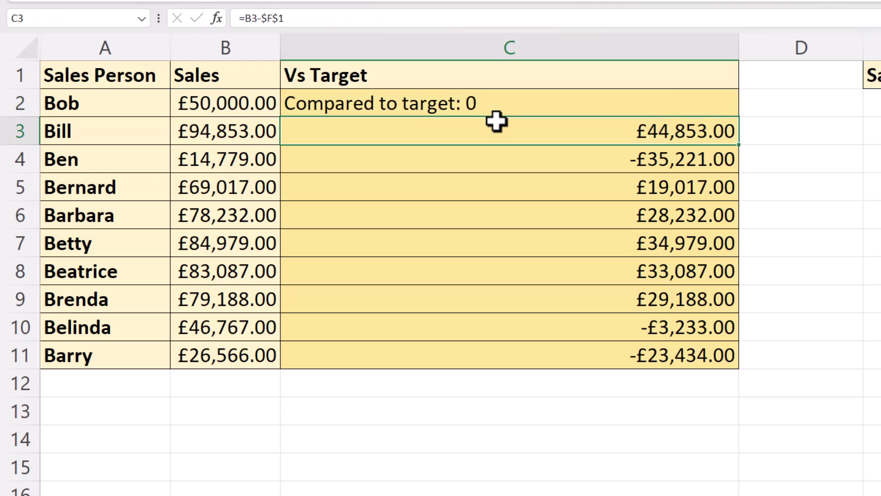
pyautogui.click(347, 109)
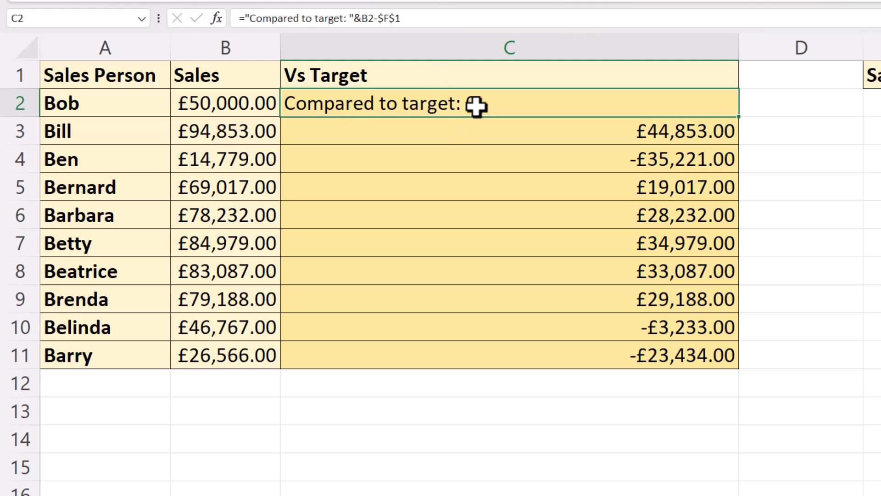
pyautogui.doubleClick(739, 119)
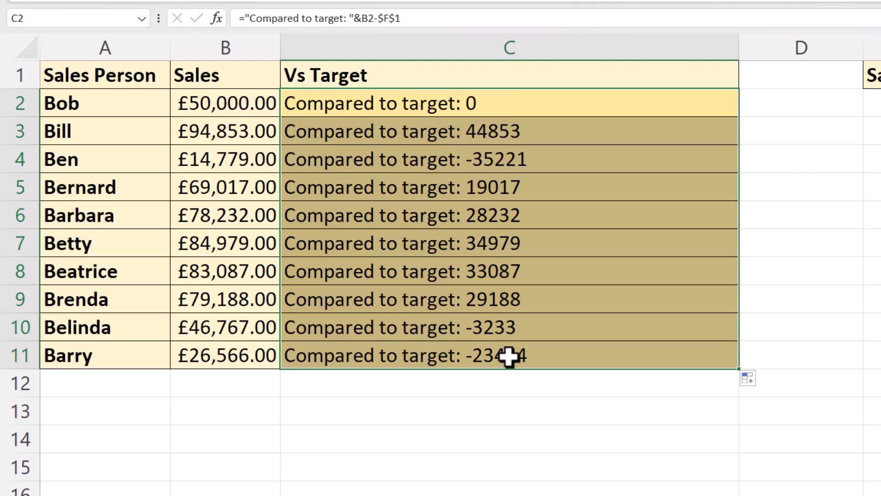
# Wrap B2-$F$1 in C2's formula in a TEXT function with empty quotation marks as its format text.
pyautogui.doubleClick(478, 106)
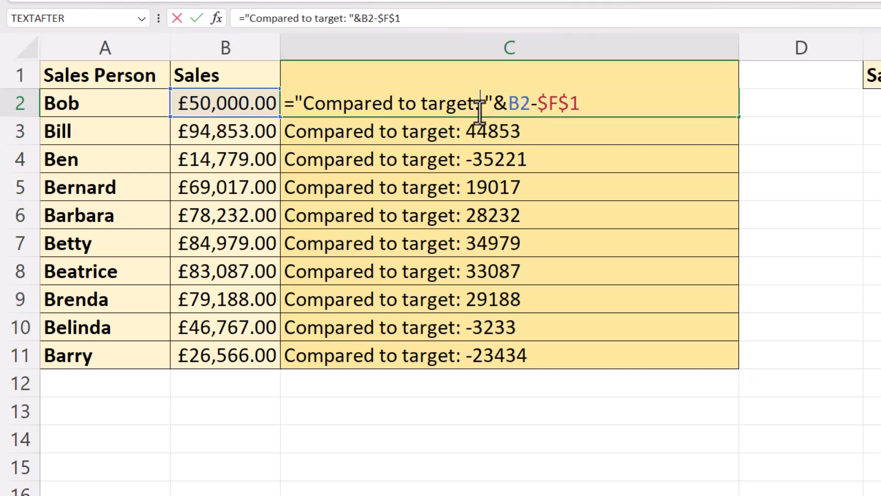
pyautogui.click(508, 105)
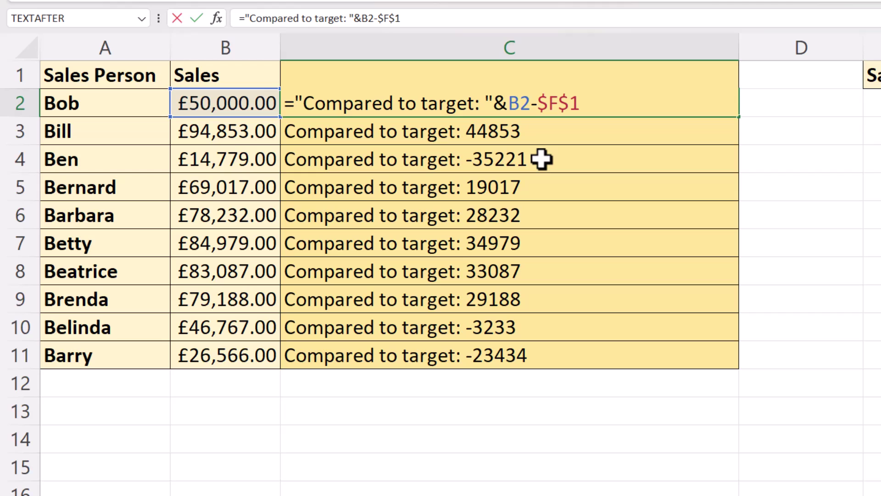
pyautogui.write('TEXT')
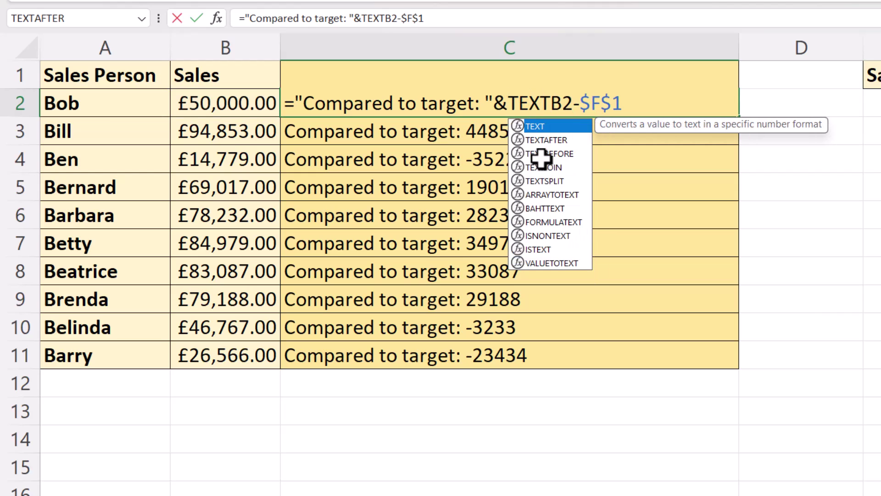
pyautogui.write('(')
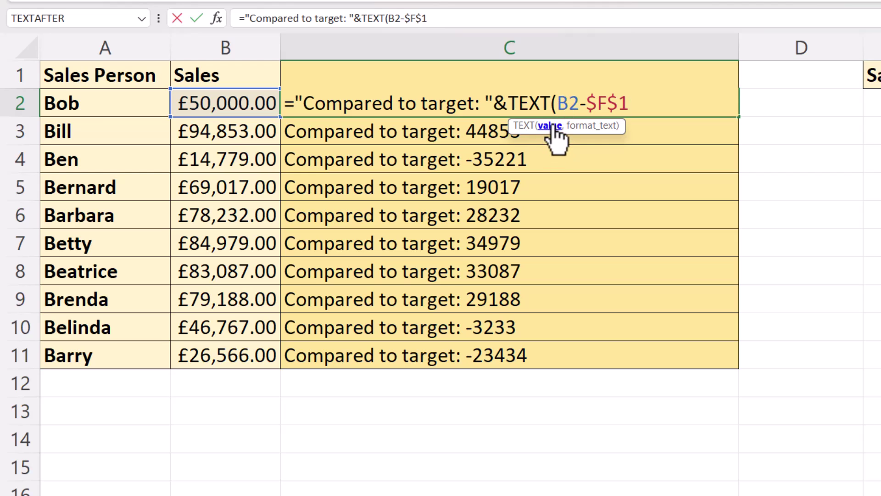
pyautogui.write(',')
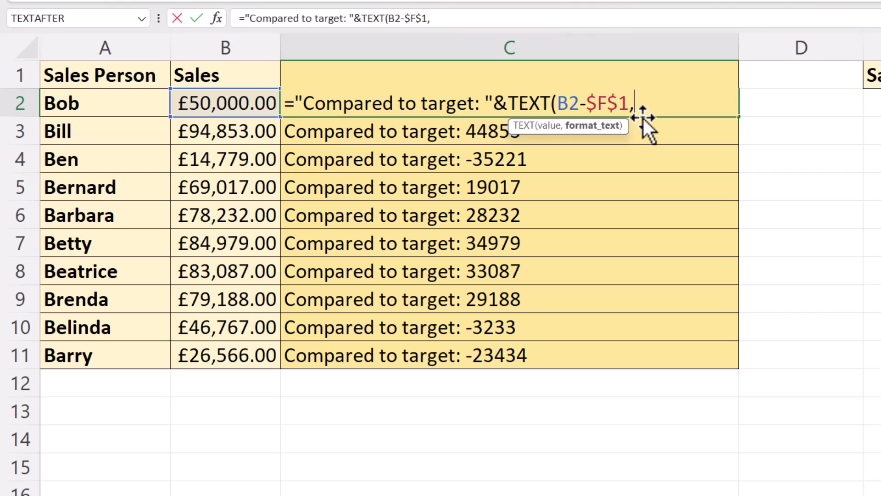
pyautogui.write('"")')
pyautogui.press('Return')
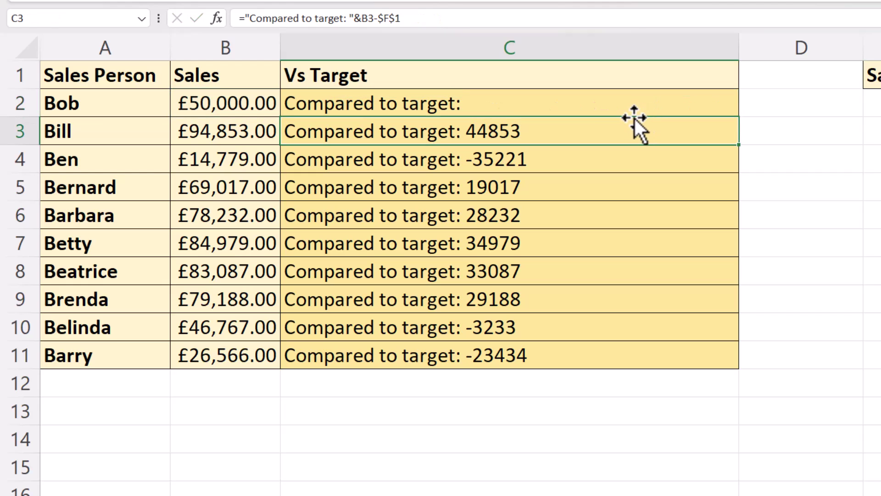
# Copy the custom number format code £#,##0.00 from C2's cell format settings, leaving the settings without applying changes.
pyautogui.click(466, 103)
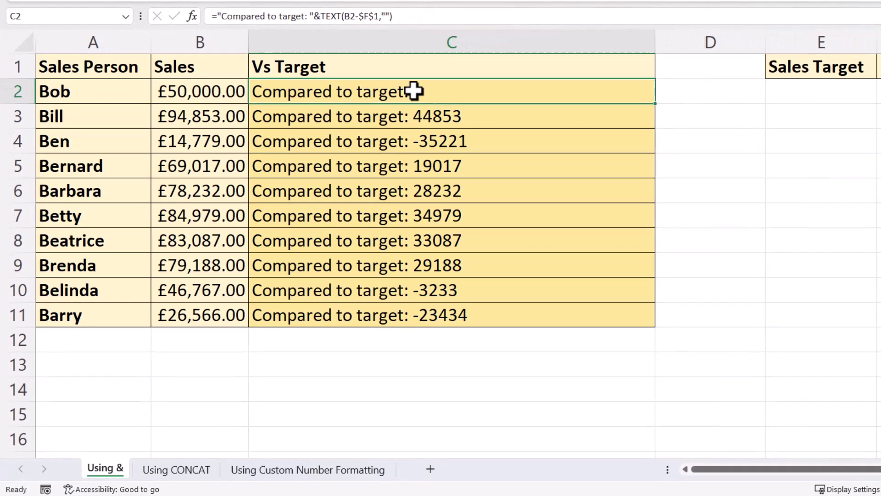
pyautogui.rightClick(413, 91)
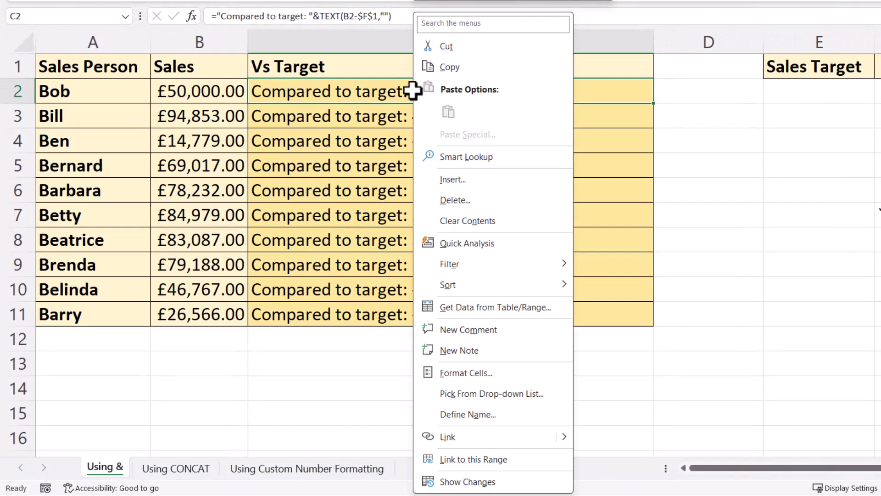
pyautogui.click(461, 373)
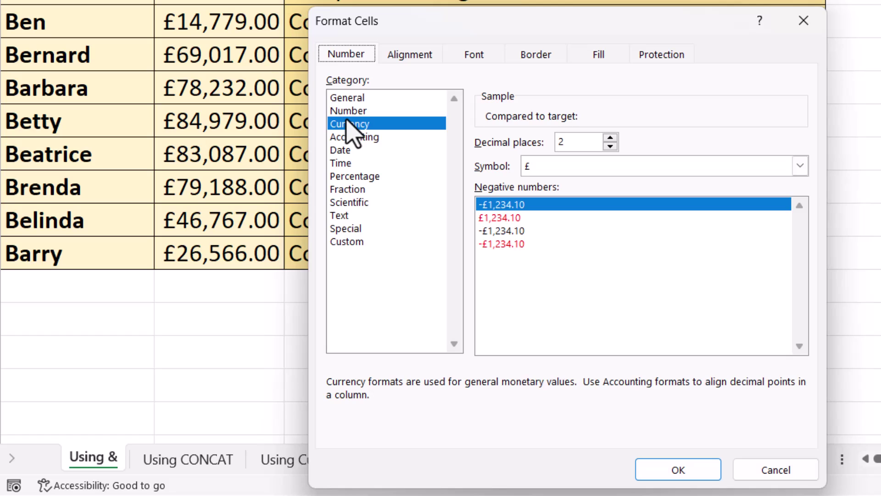
pyautogui.click(352, 244)
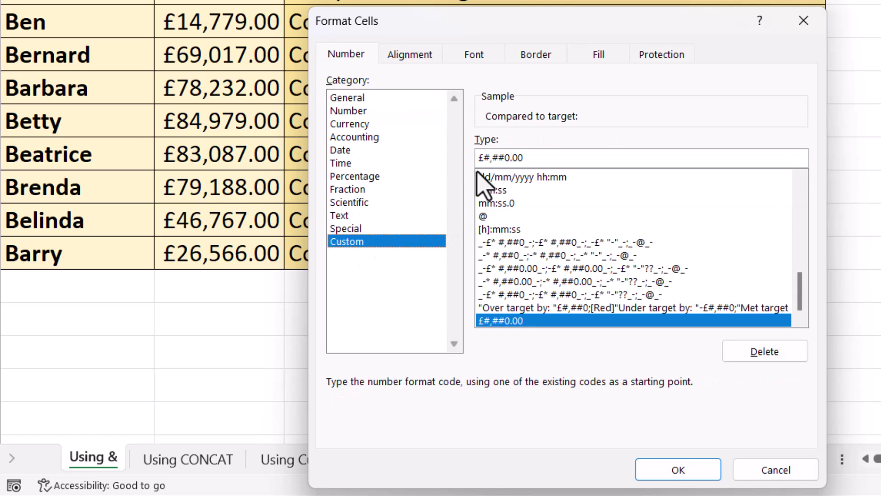
pyautogui.moveTo(553, 158); pyautogui.dragTo(467, 153)
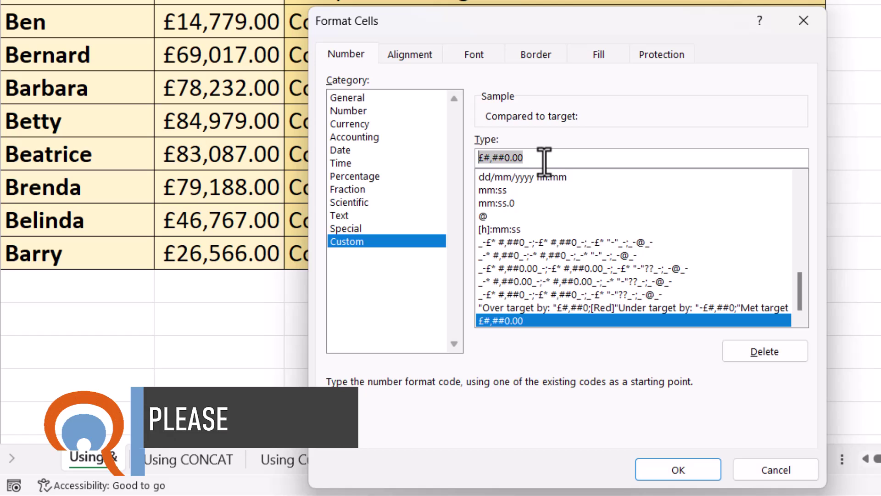
pyautogui.hotkey('ctrl', 'c')
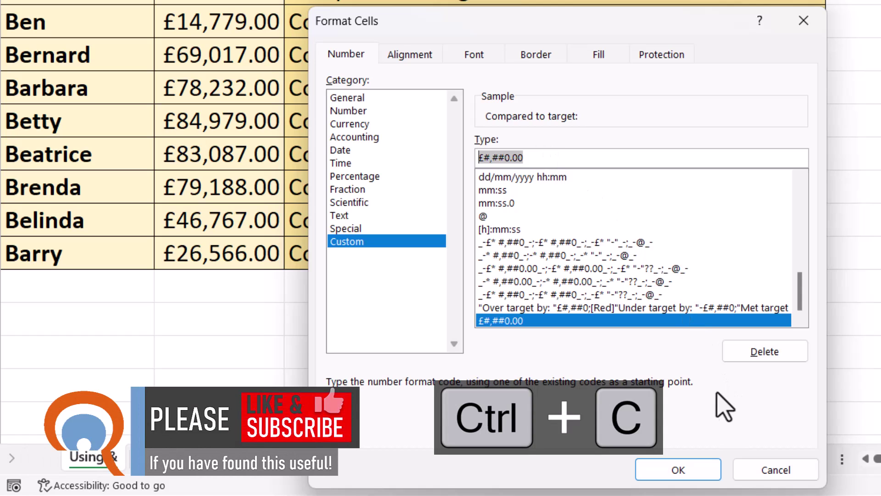
pyautogui.click(767, 473)
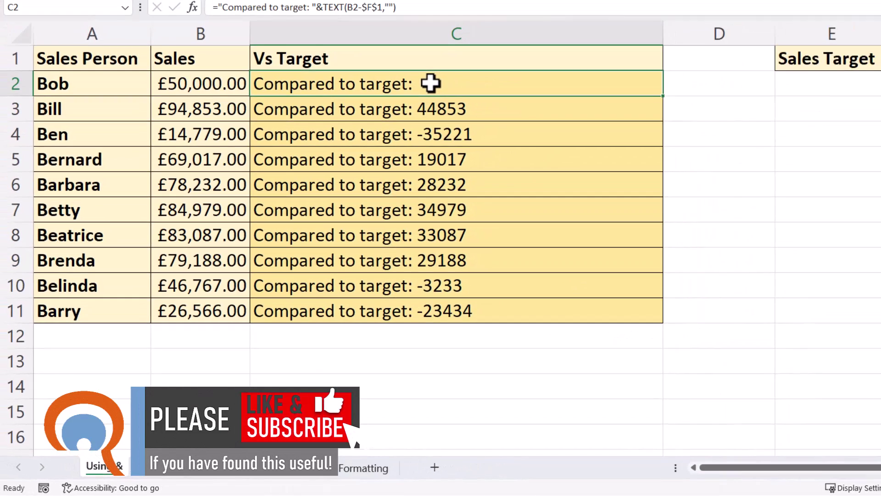
# Insert the copied code £#,##0.00 between the empty quotation marks of C2's TEXT function and reselect C2.
pyautogui.doubleClick(429, 83)
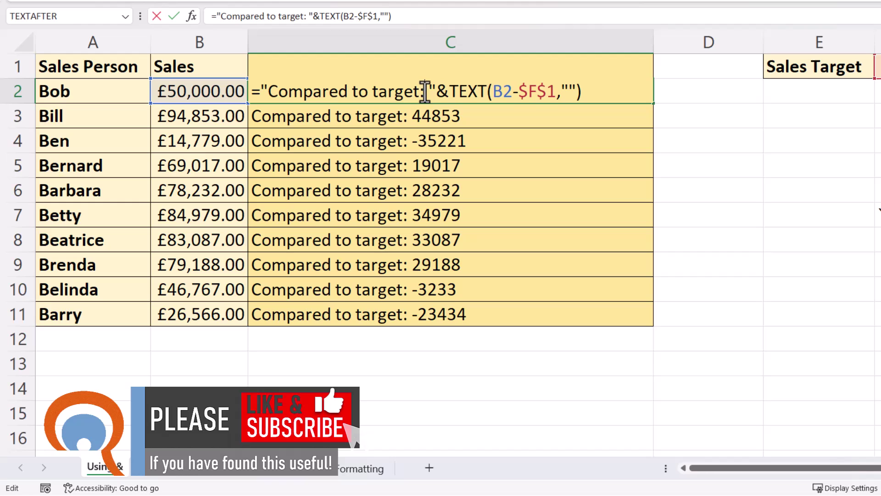
pyautogui.click(568, 90)
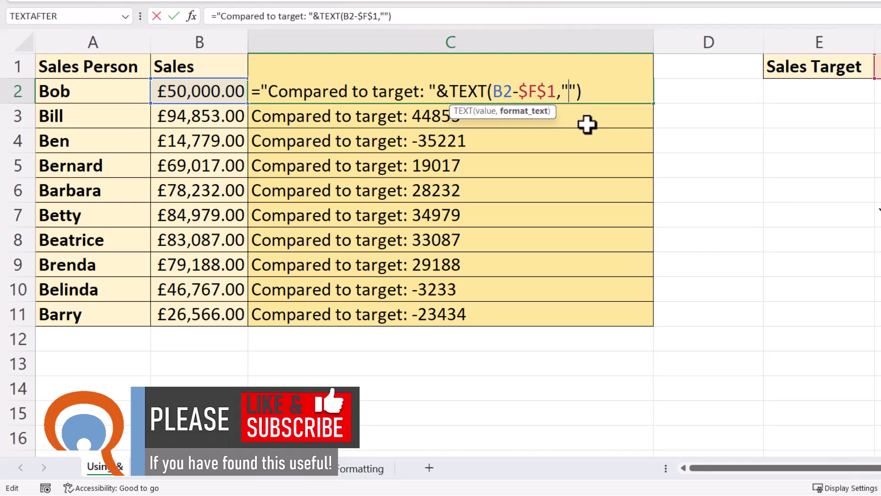
pyautogui.hotkey('ctrl', 'v')
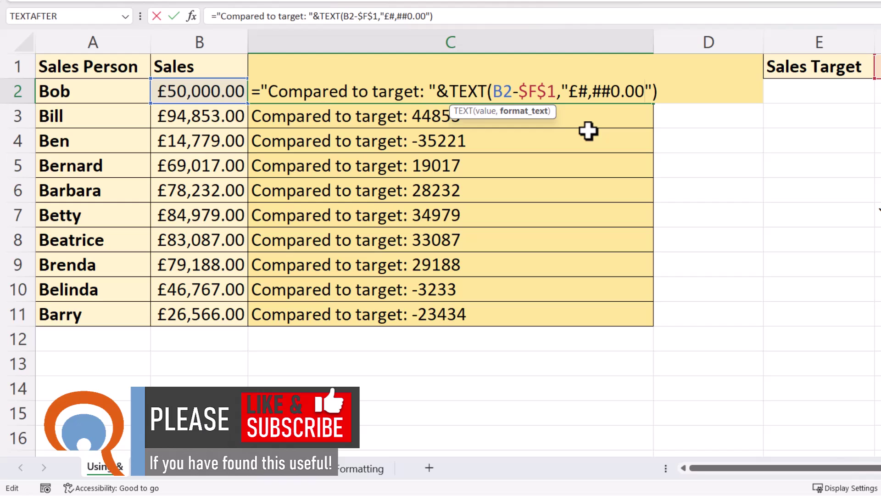
pyautogui.press('Return')
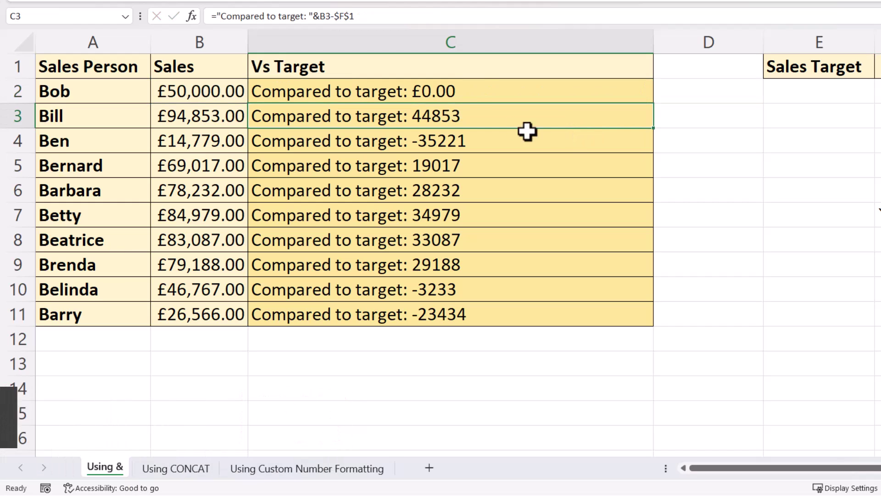
pyautogui.click(566, 94)
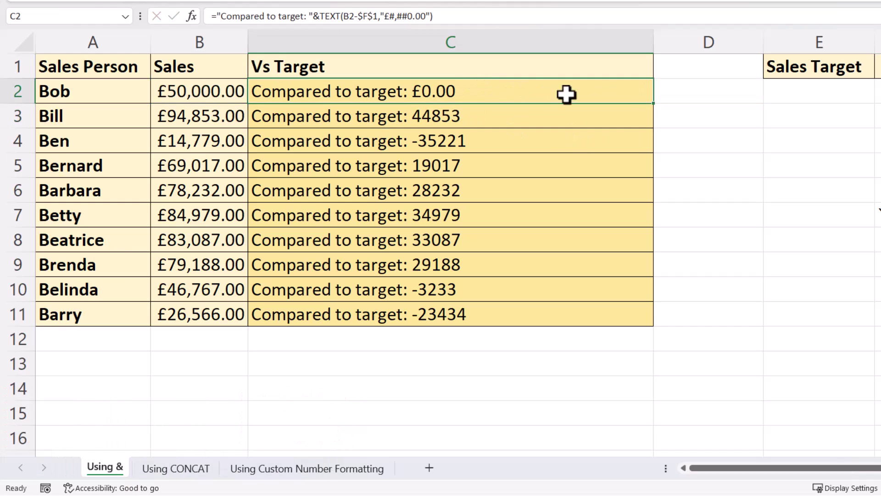
# Fill C2's formula down to C11, and cut the text "Compared to target: " and its & from the start of C2's formula.
pyautogui.doubleClick(653, 104)
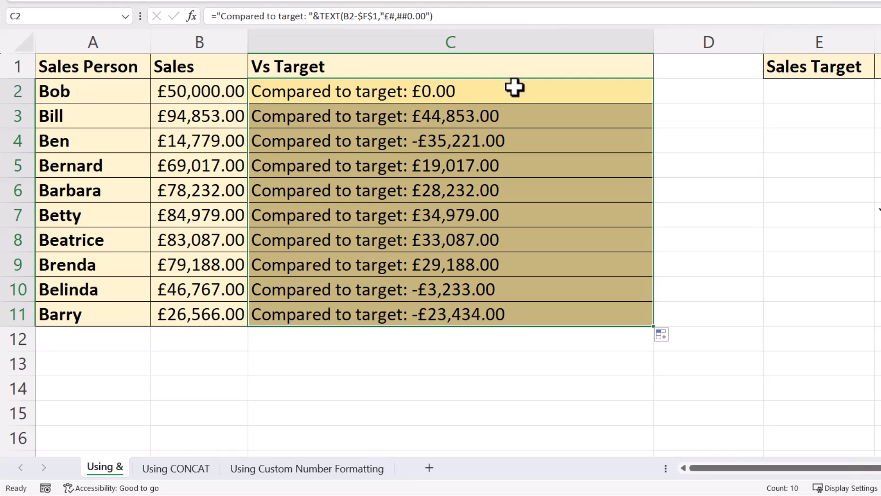
pyautogui.doubleClick(364, 95)
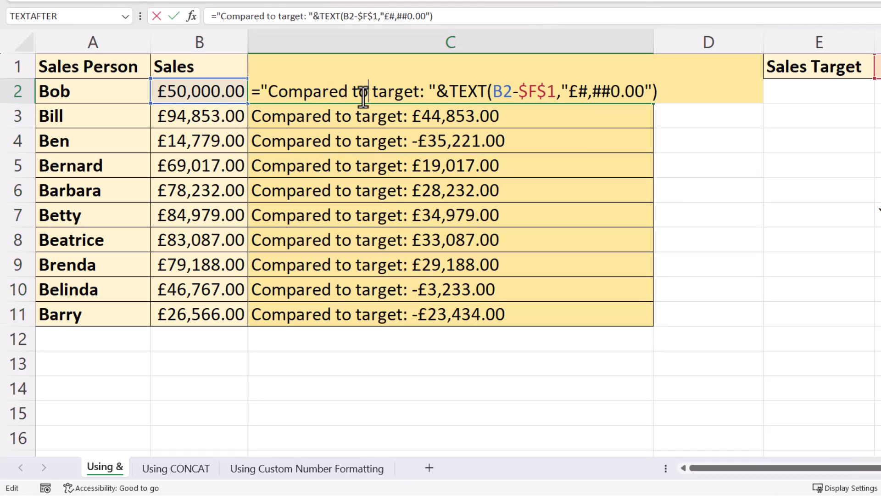
pyautogui.moveTo(437, 91); pyautogui.dragTo(266, 87)
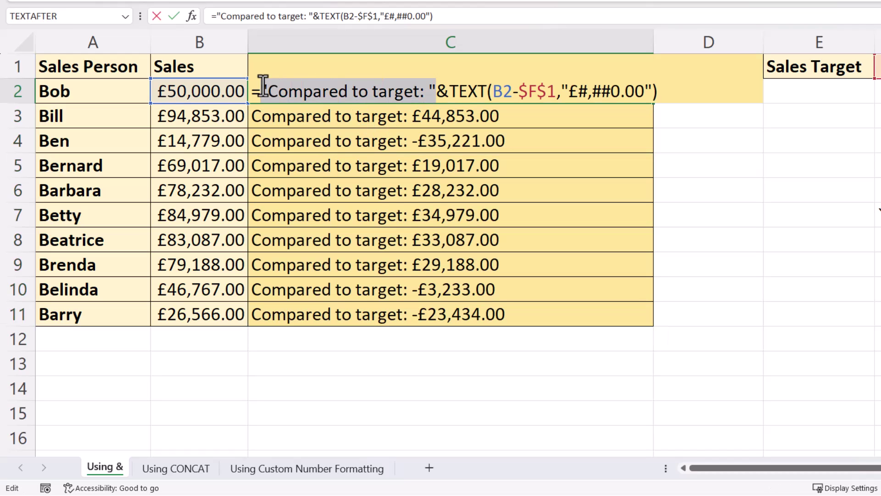
pyautogui.hotkey('ctrl', 'x')
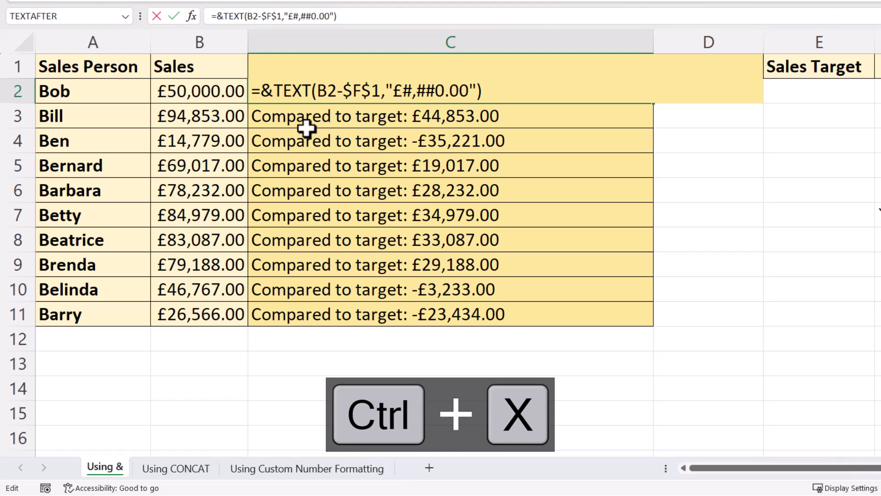
pyautogui.click(280, 95)
pyautogui.press('BackSpace')
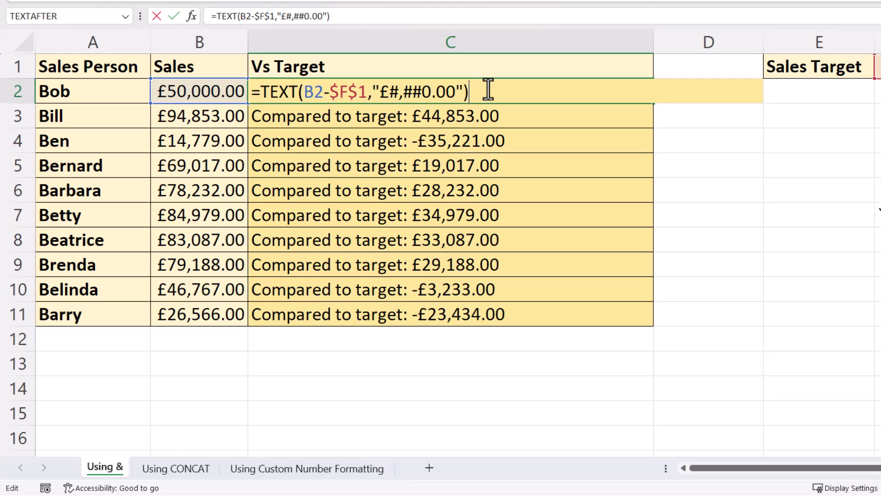
# Append &" Compared to target" after the TEXT function in C2, without the colon, and fill the formula down to C11.
pyautogui.write('&')
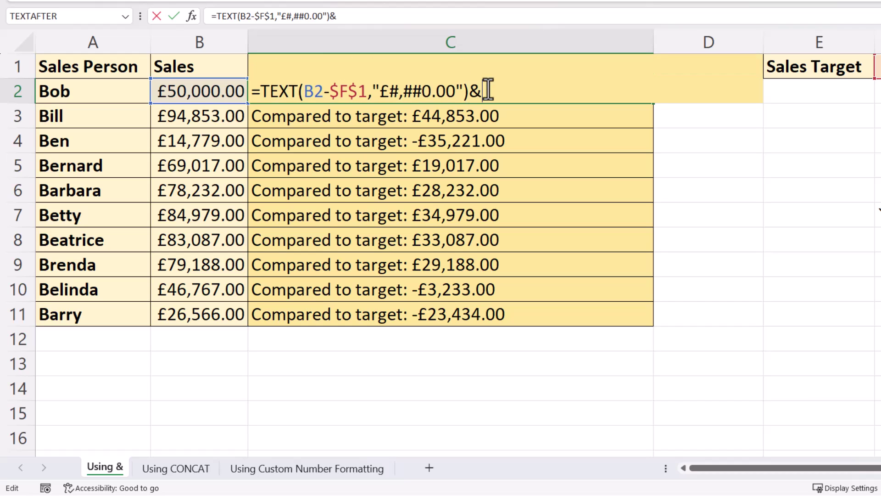
pyautogui.hotkey('ctrl', 'v')
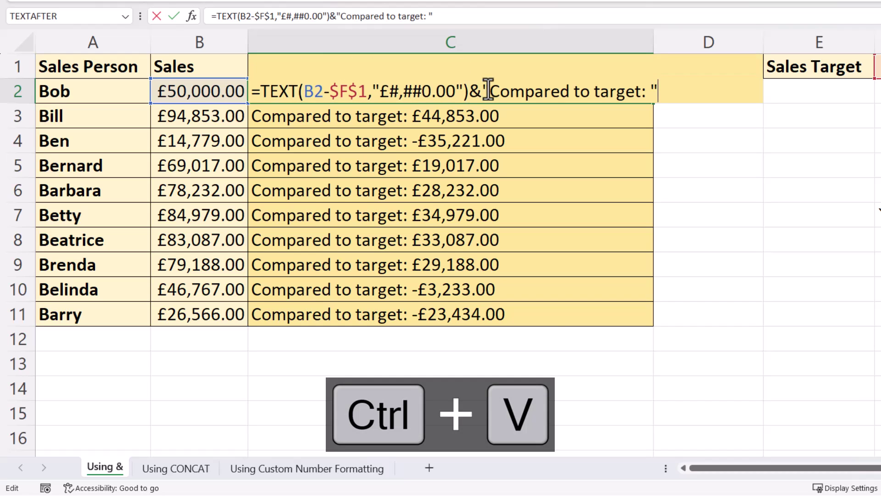
pyautogui.click(647, 93)
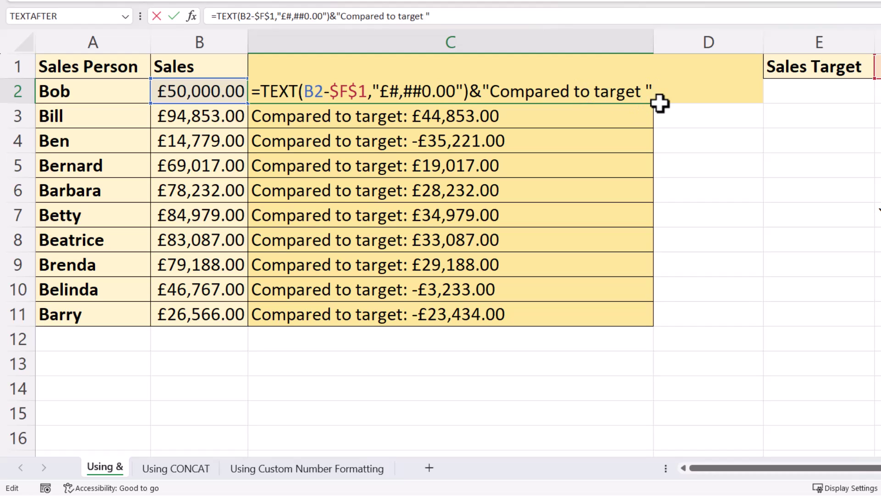
pyautogui.press('Delete')
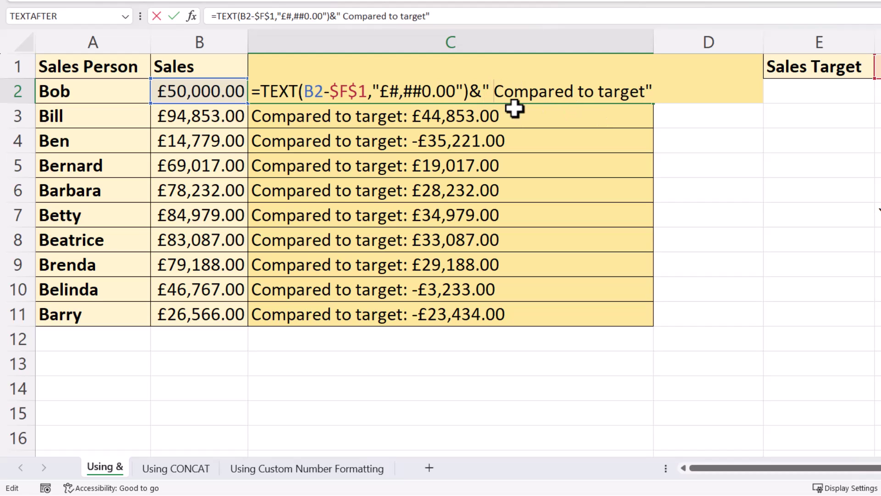
pyautogui.press('Return')
pyautogui.click(471, 90)
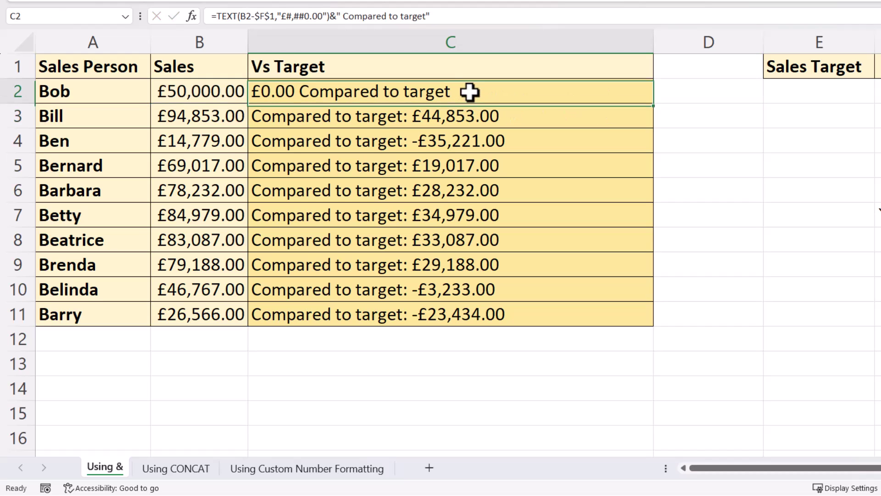
pyautogui.doubleClick(656, 106)
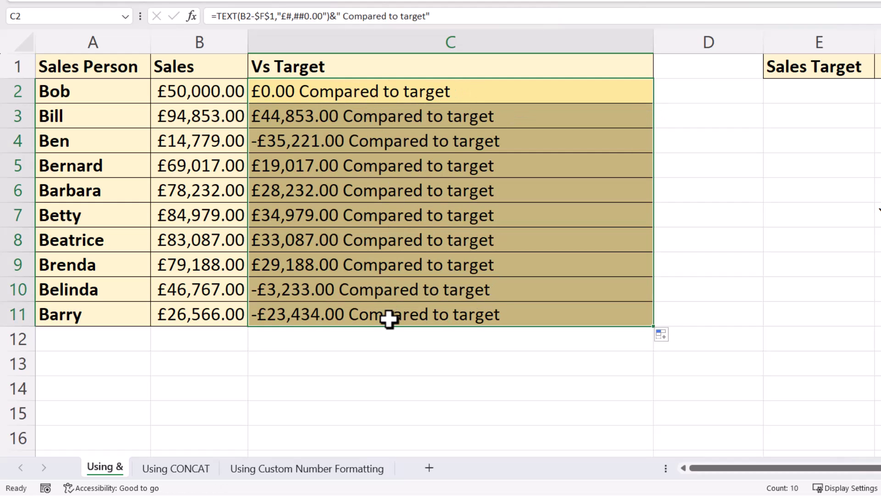
pyautogui.click(335, 16)
pyautogui.doubleClick(476, 91)
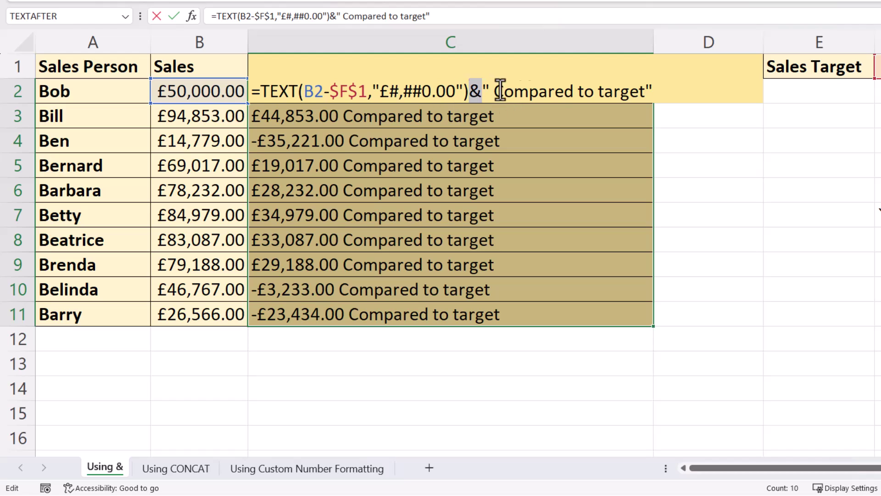
pyautogui.press('Return')
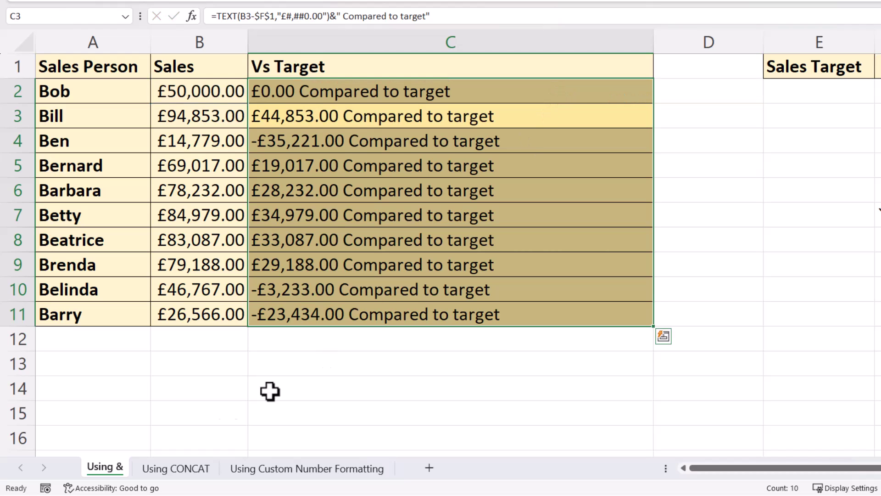
# On the Using CONCAT sheet, start a CONCAT formula in C2 with "Compared to target: " as its first argument.
pyautogui.click(202, 467)
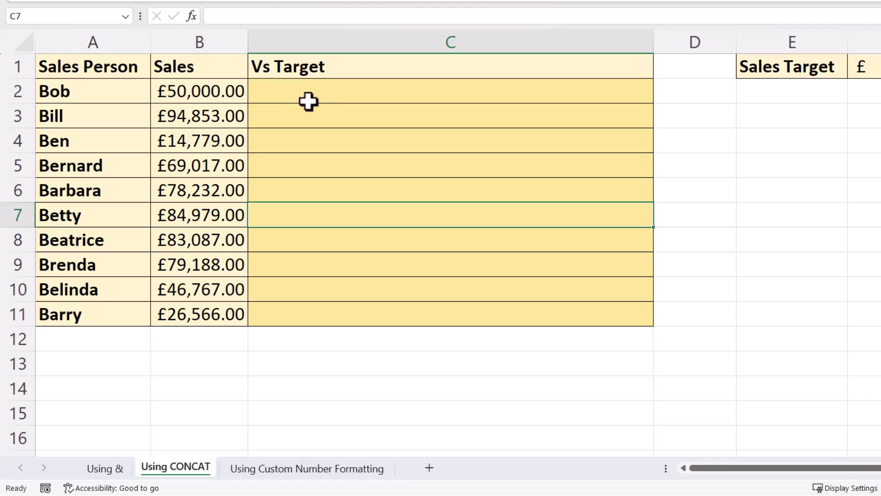
pyautogui.click(282, 96)
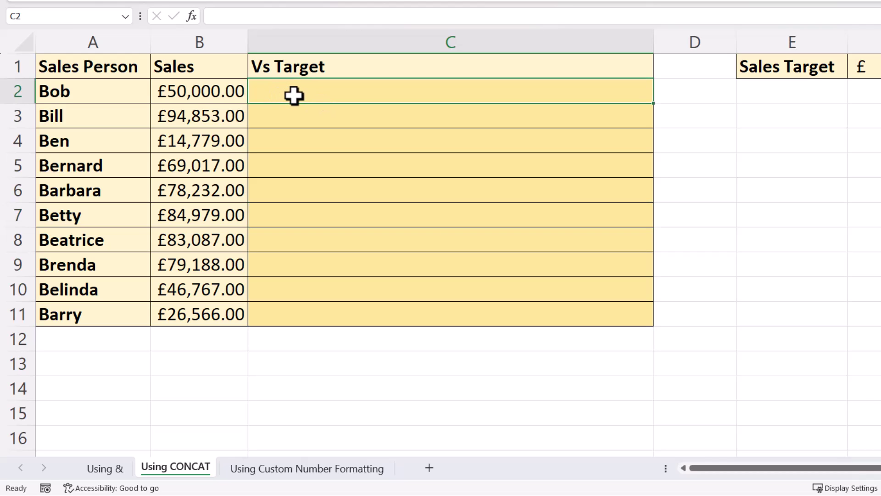
pyautogui.write('=con')
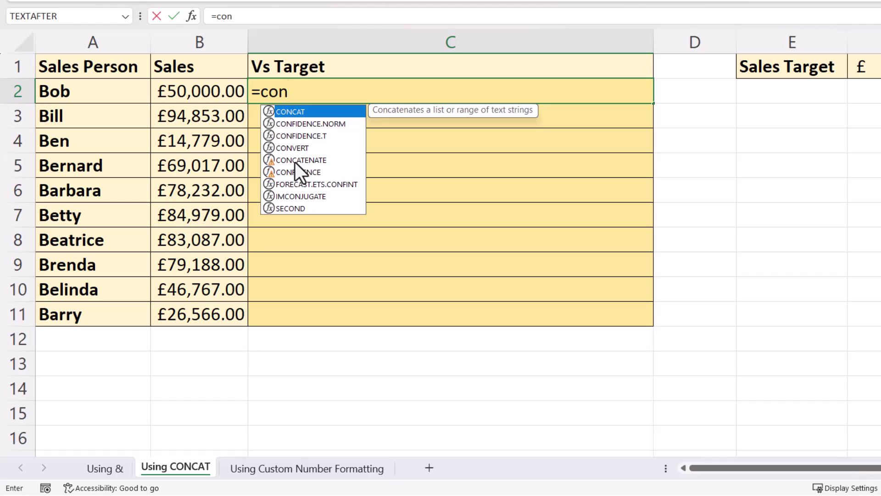
pyautogui.doubleClick(294, 113)
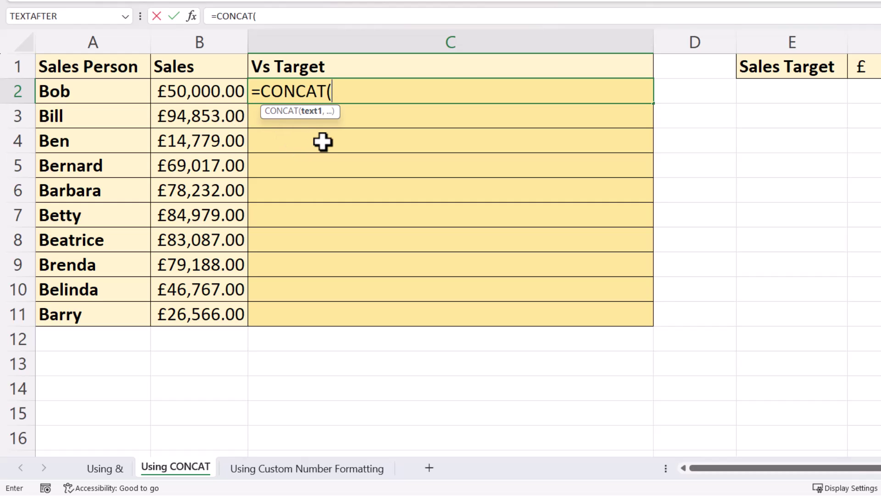
pyautogui.hotkey('ctrl', 'v')
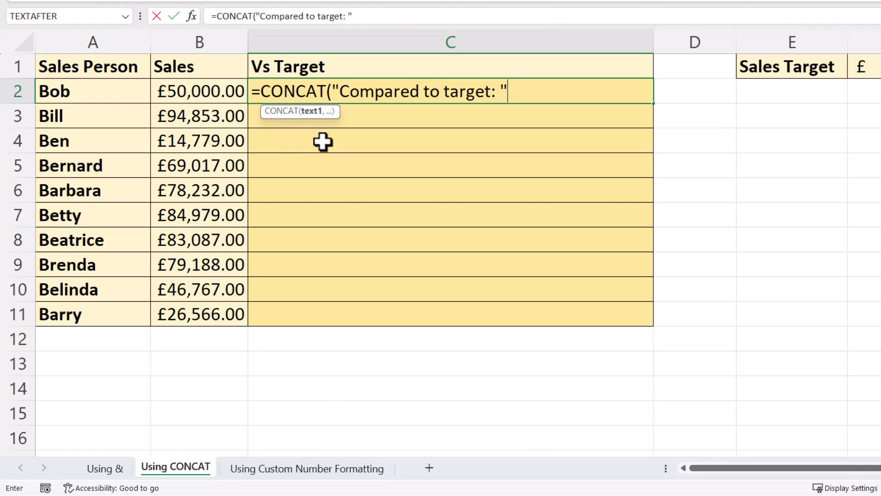
pyautogui.write(',')
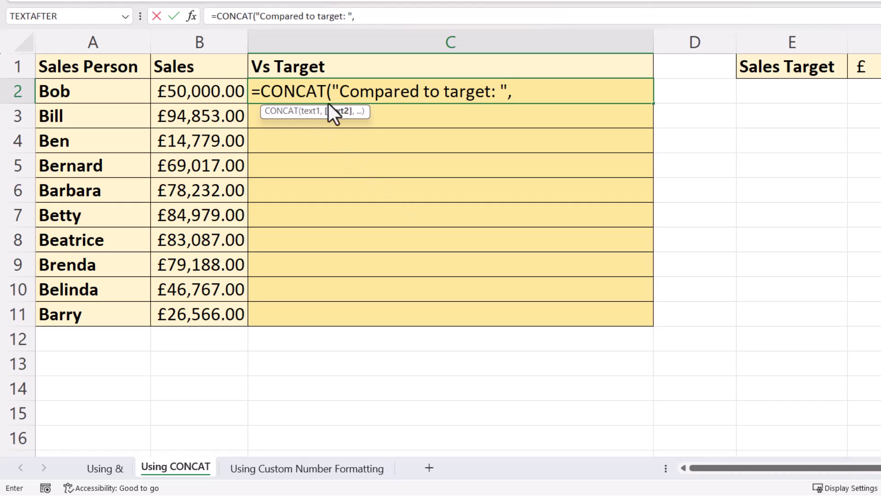
# Add B2-$F$1 as the second CONCAT argument, with an absolute reference to the sales target, and complete the formula.
pyautogui.click(204, 89)
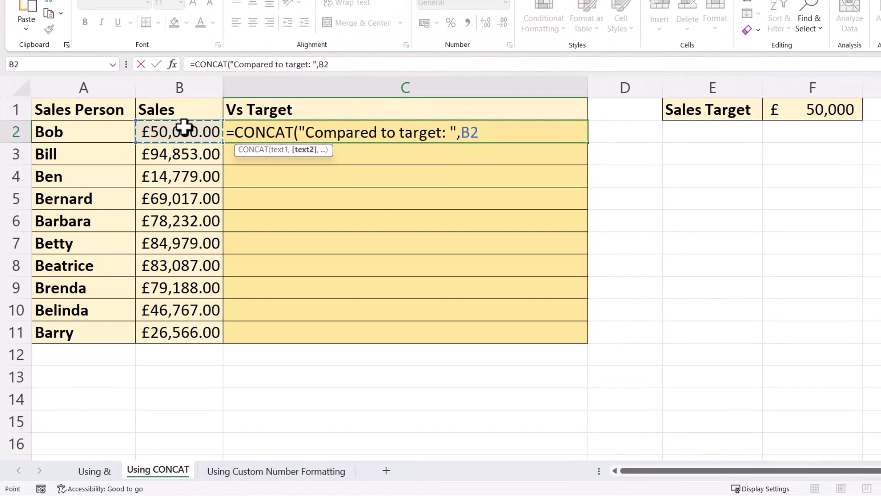
pyautogui.write('-')
pyautogui.click(806, 111)
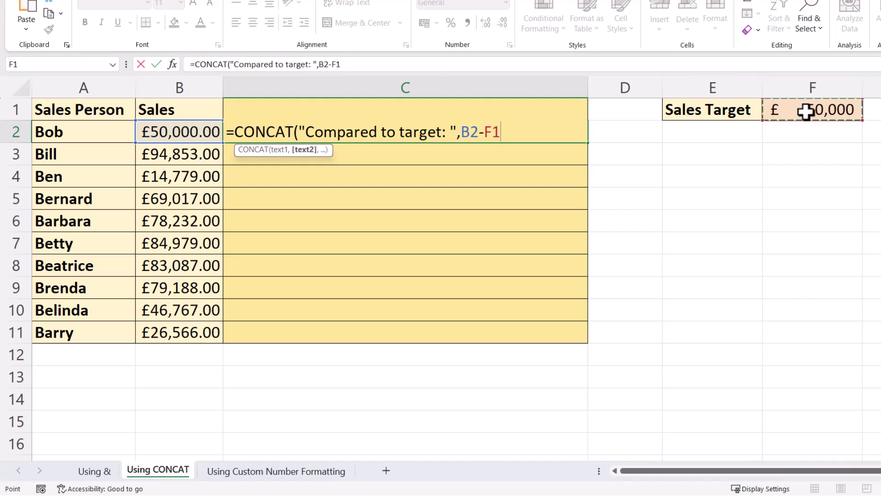
pyautogui.press('F4')
pyautogui.write(')')
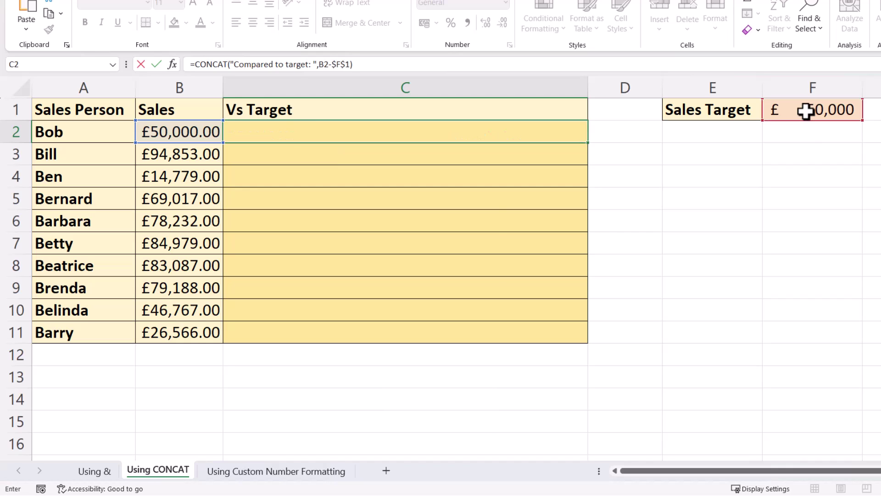
pyautogui.press('Return')
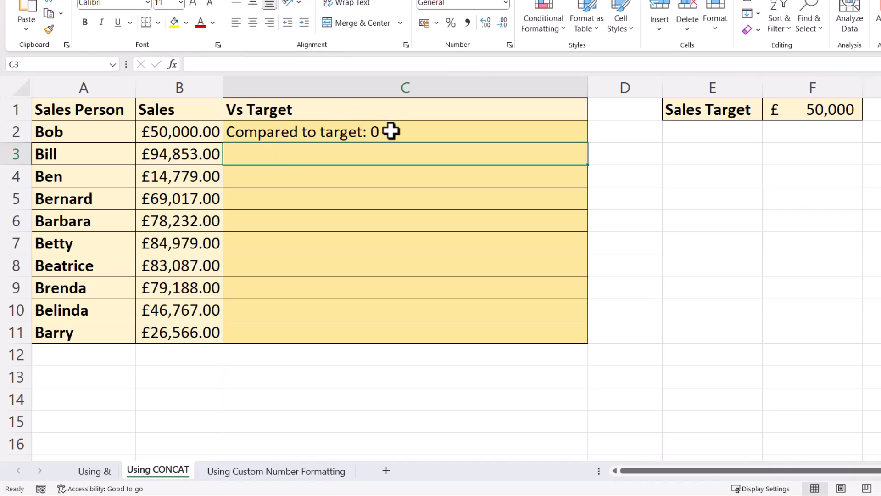
# Wrap B2-$F$1 in C2's CONCAT formula in a TEXT function with empty quotation marks as format text, keeping C2 selected.
pyautogui.doubleClick(313, 130)
pyautogui.click(460, 131)
pyautogui.write('TEXT')
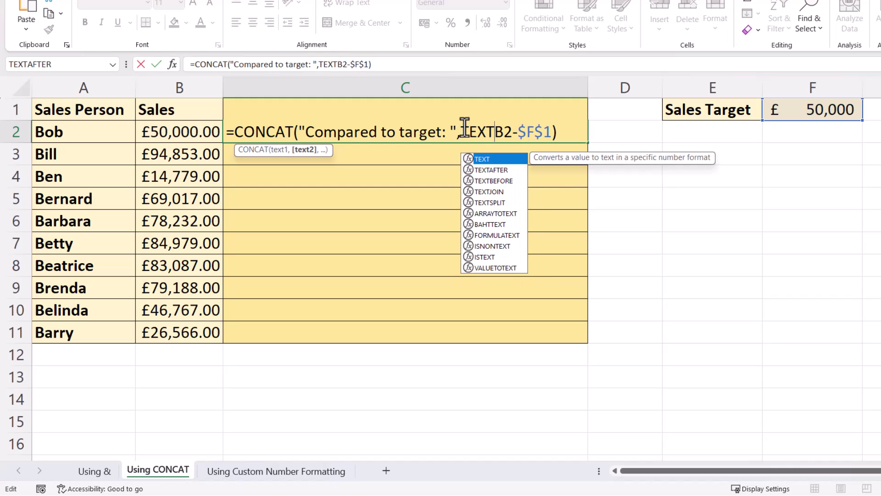
pyautogui.write('(')
pyautogui.click(558, 132)
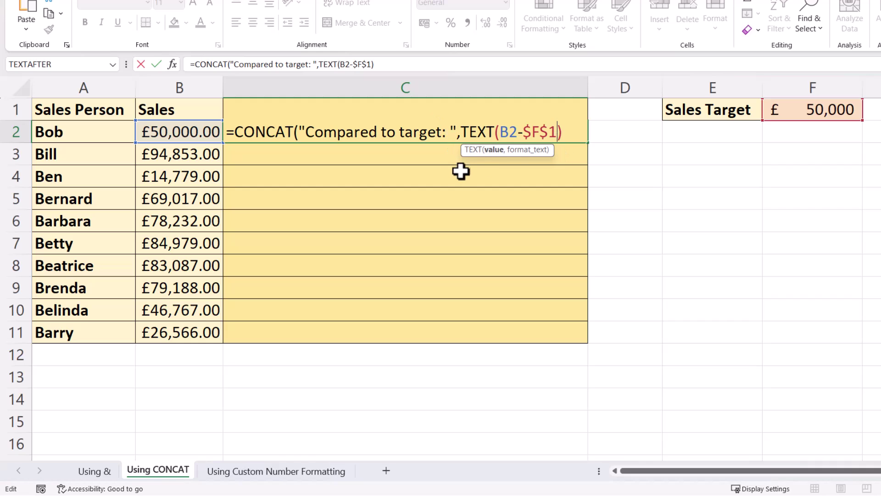
pyautogui.write(',')
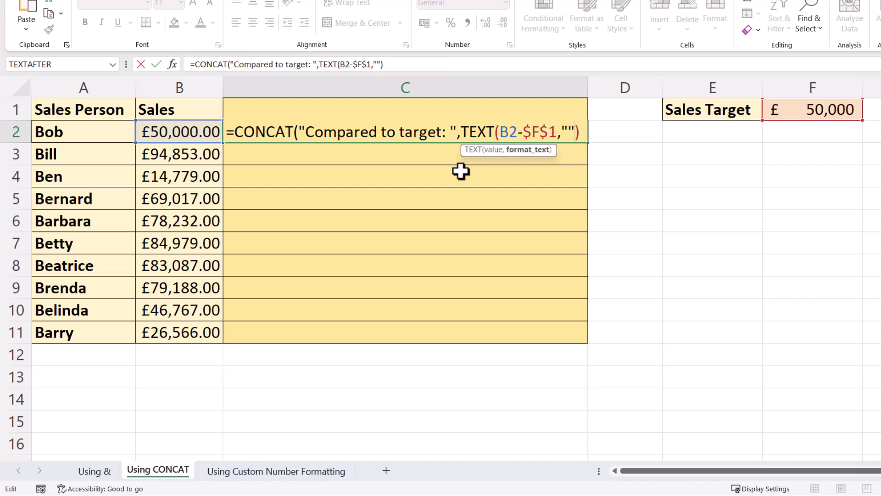
pyautogui.click(583, 136)
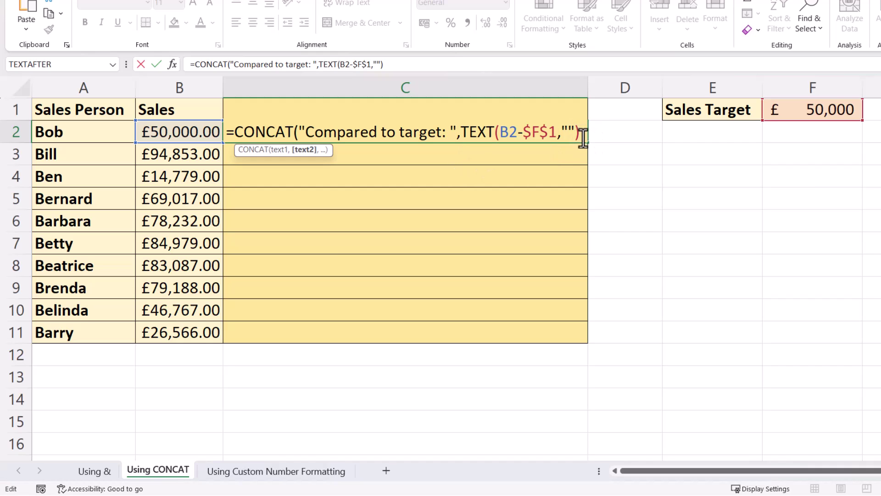
pyautogui.write(')')
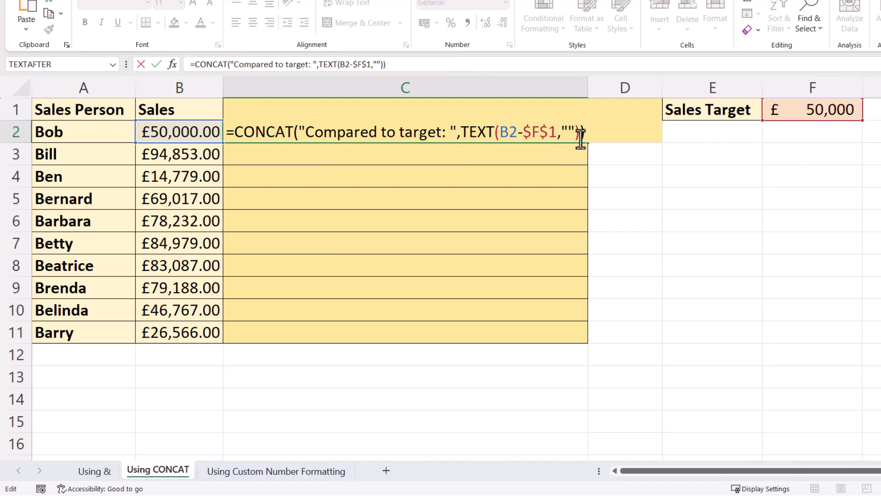
pyautogui.click(576, 131)
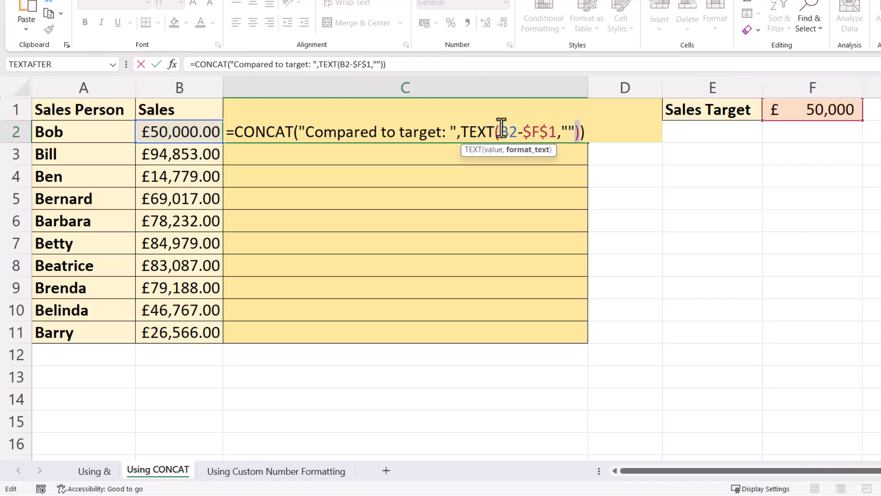
pyautogui.click(581, 132)
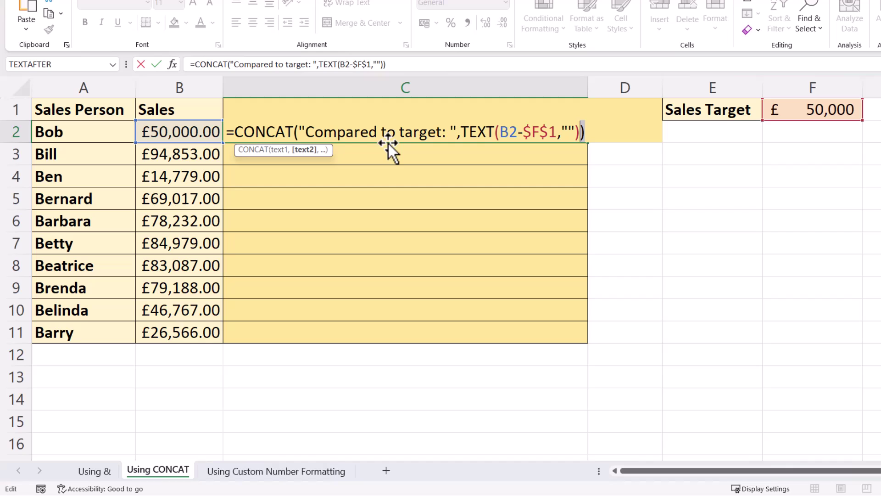
pyautogui.hotkey('ctrl', 'Return')
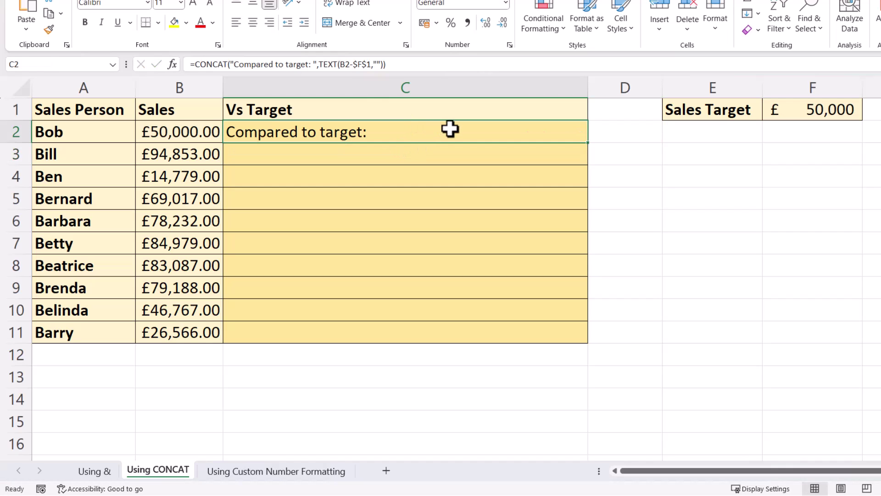
# Copy the custom format code £#,##0.00 for two-decimal pound currency from C2's cell formatting options, leaving the cell's format unapplied.
pyautogui.rightClick(441, 130)
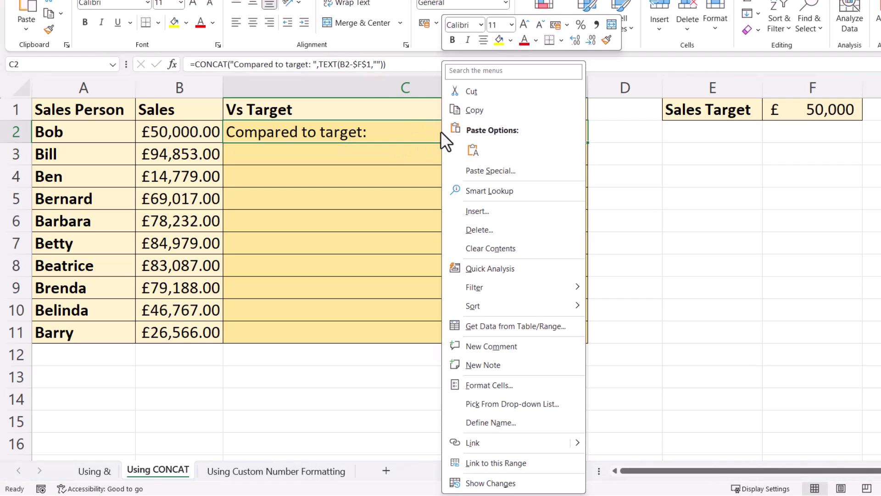
pyautogui.click(473, 383)
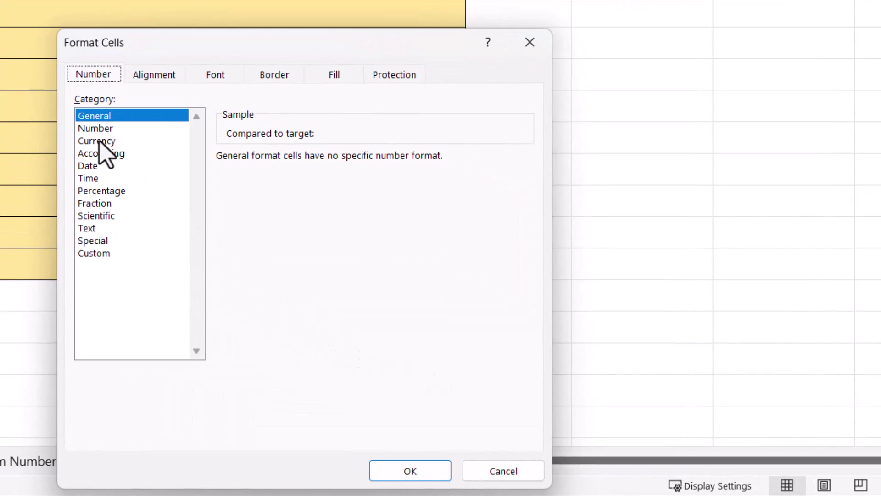
pyautogui.click(184, 180)
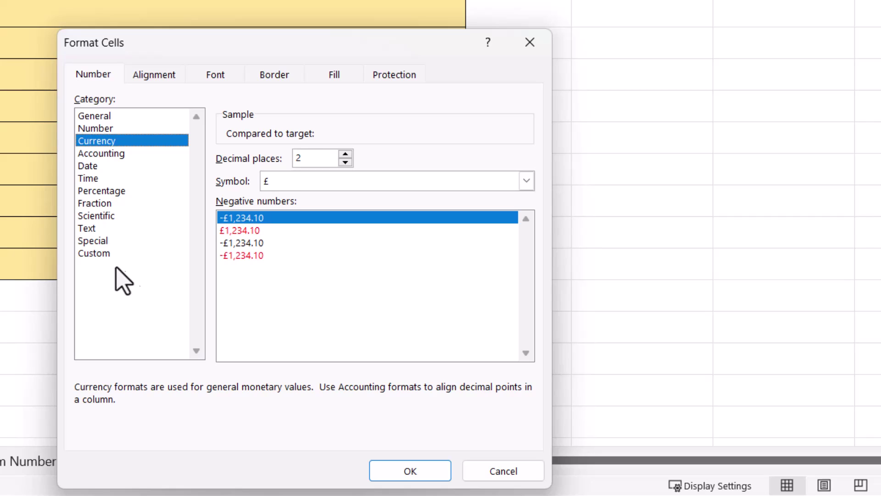
pyautogui.click(110, 254)
pyautogui.moveTo(280, 171); pyautogui.dragTo(161, 166)
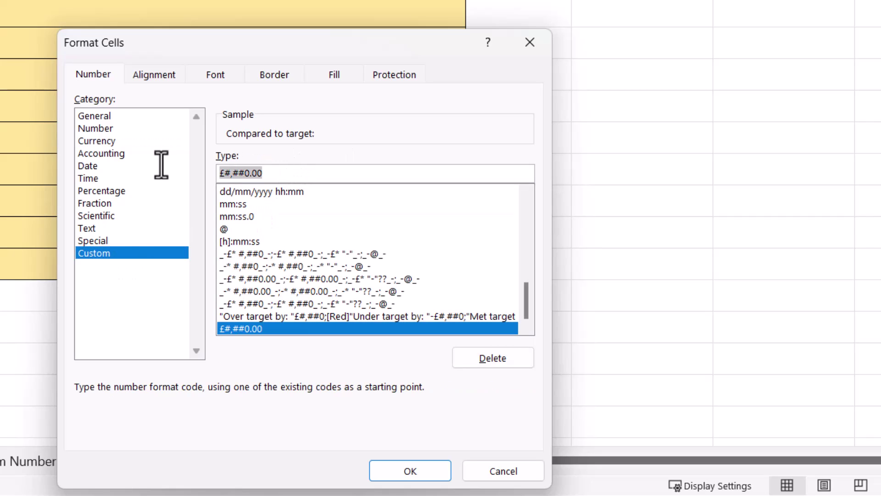
pyautogui.hotkey('ctrl', 'c')
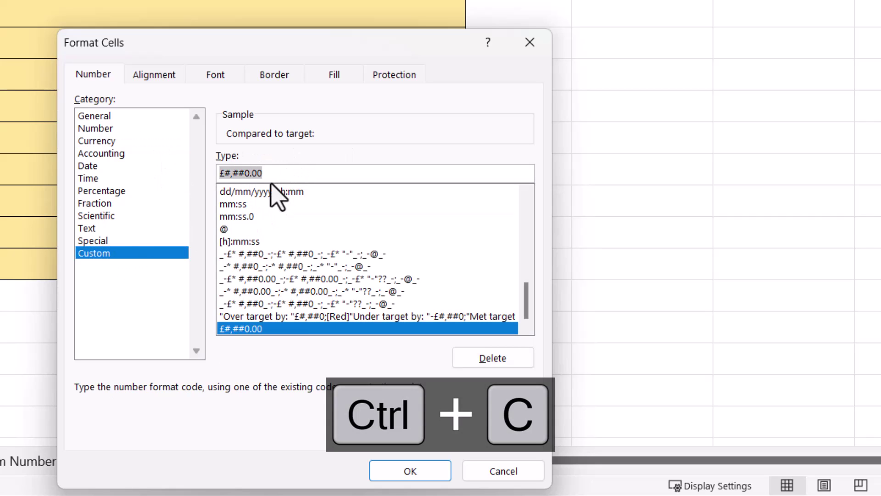
pyautogui.click(496, 472)
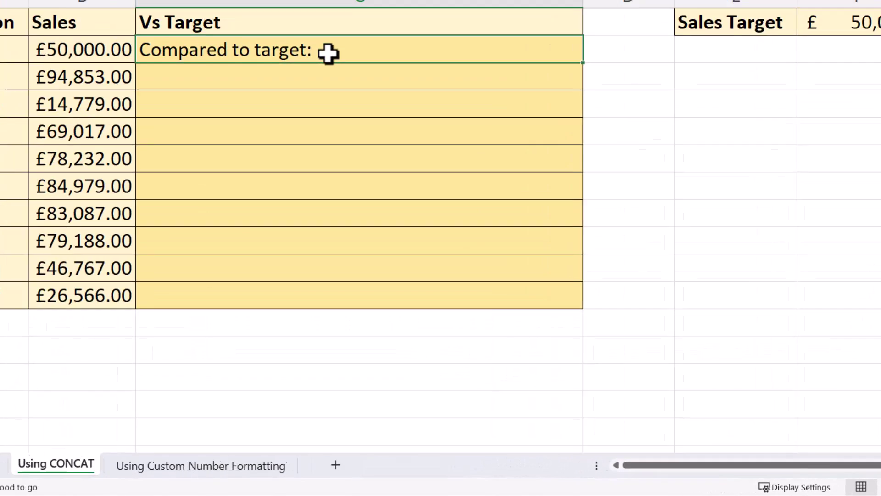
# Paste £#,##0.00 between the quotation marks of the TEXT function in C2 and fill the formula down to C11.
pyautogui.doubleClick(329, 53)
pyautogui.click(631, 92)
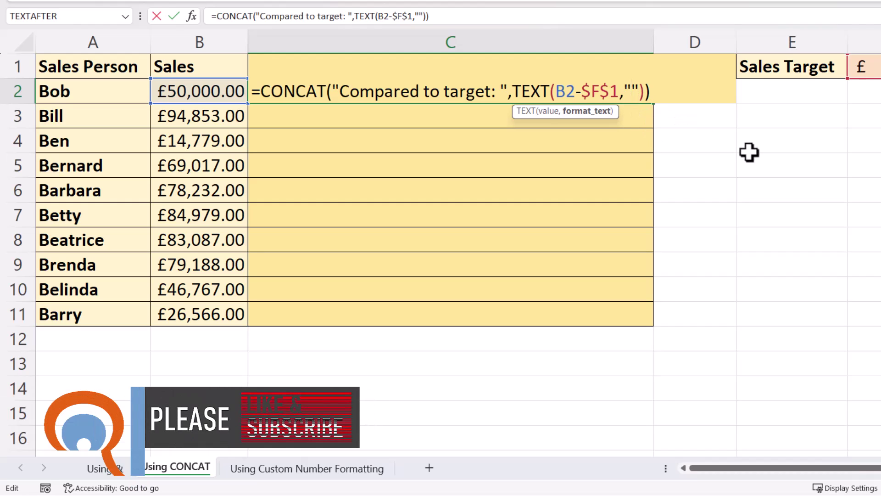
pyautogui.hotkey('ctrl', 'v')
pyautogui.press('Return')
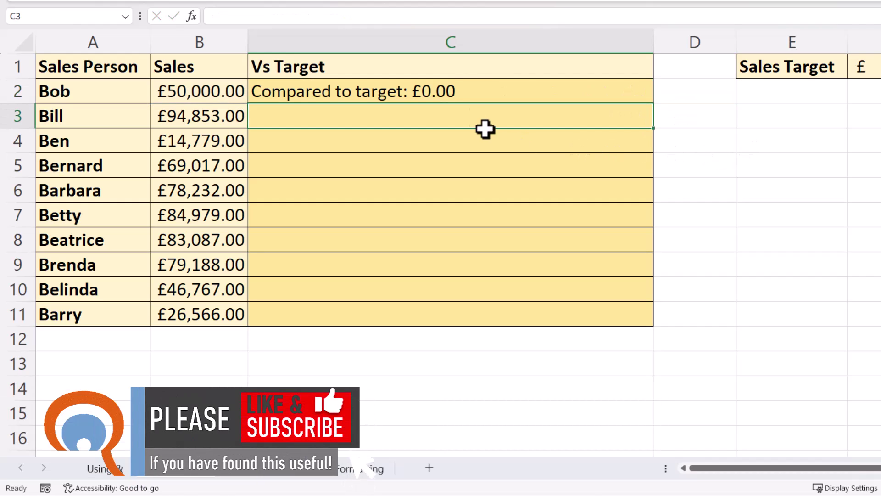
pyautogui.click(462, 92)
pyautogui.doubleClick(653, 106)
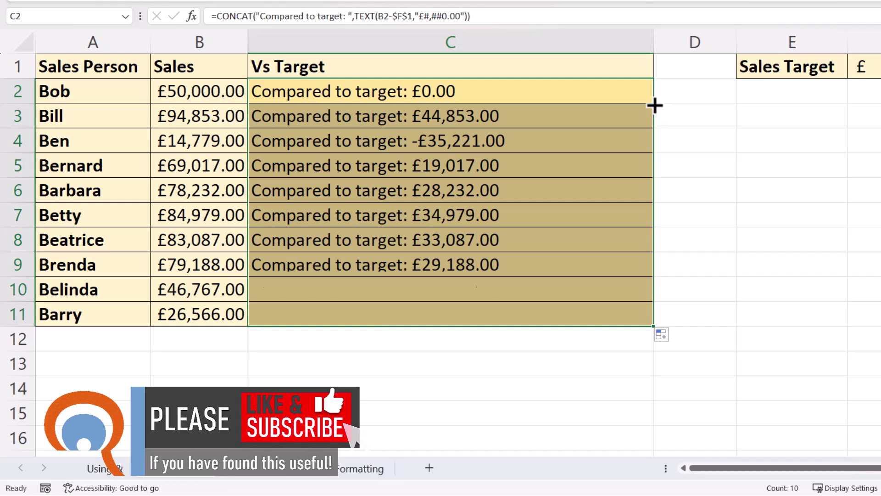
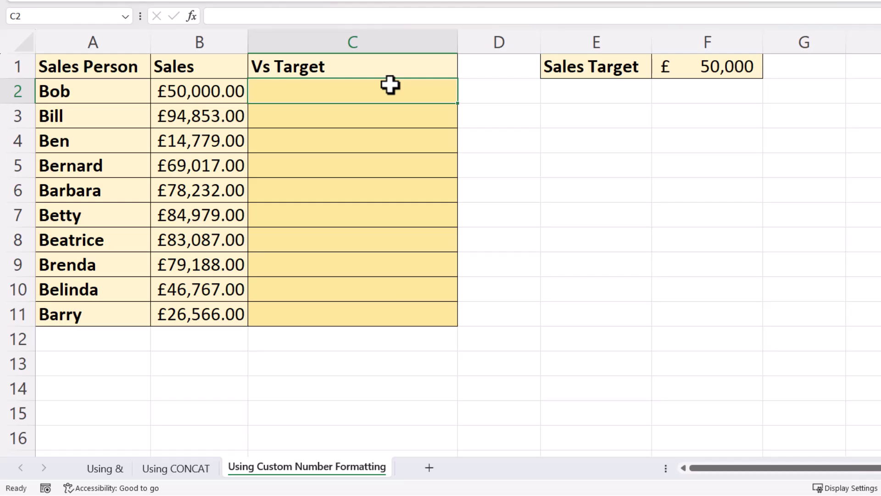
# On the Using Custom Number Formatting sheet, enter =B2-$F$1 in C2 and fill it down to C11.
pyautogui.write('=')
pyautogui.click(197, 88)
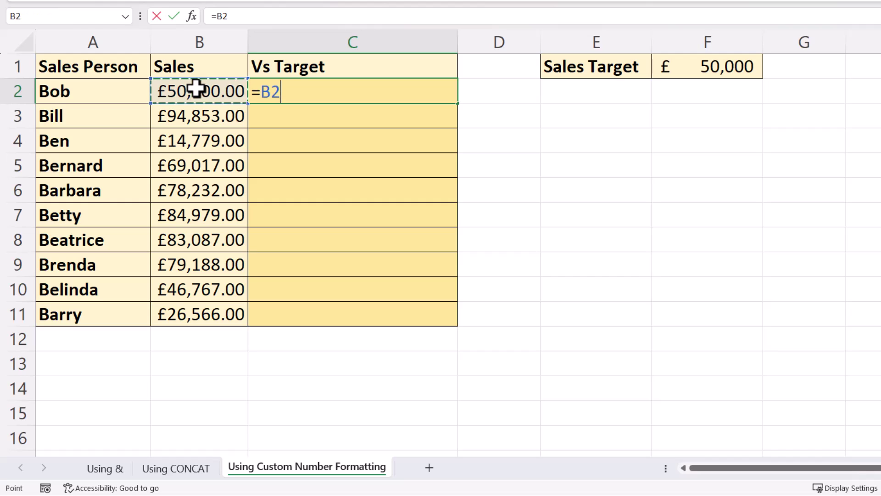
pyautogui.write('-')
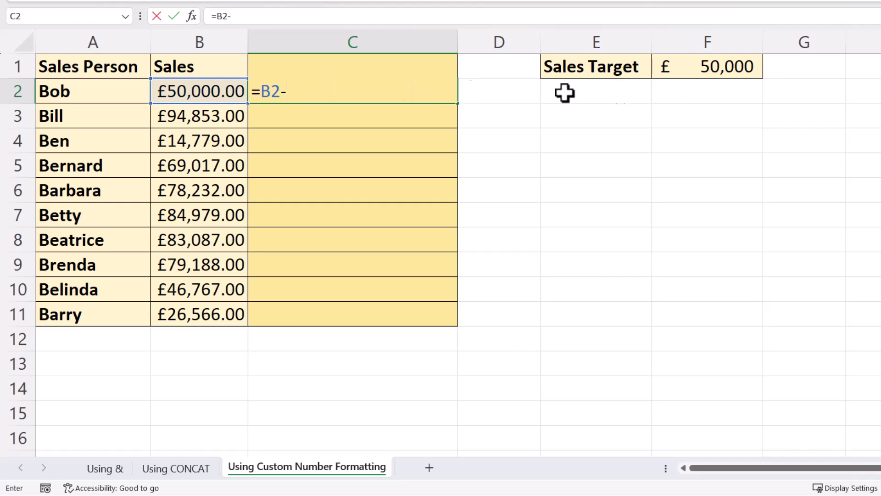
pyautogui.click(747, 65)
pyautogui.press('F4')
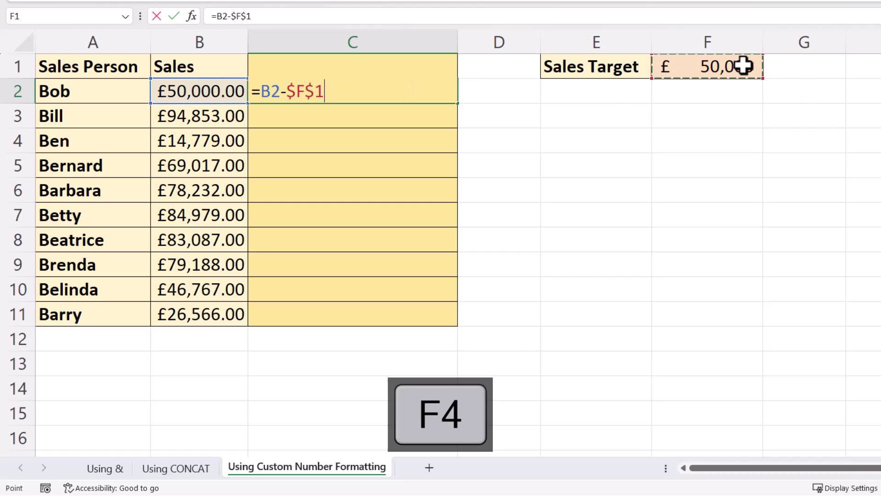
pyautogui.press('Return')
pyautogui.click(403, 92)
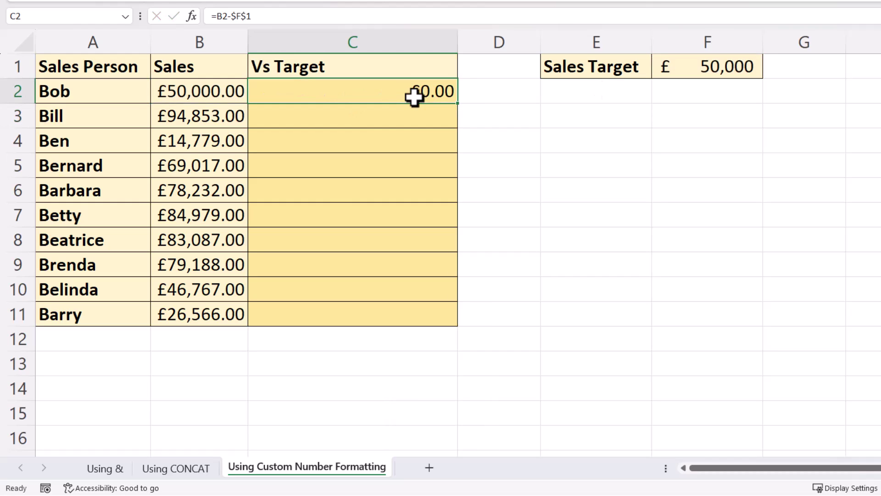
pyautogui.doubleClick(458, 104)
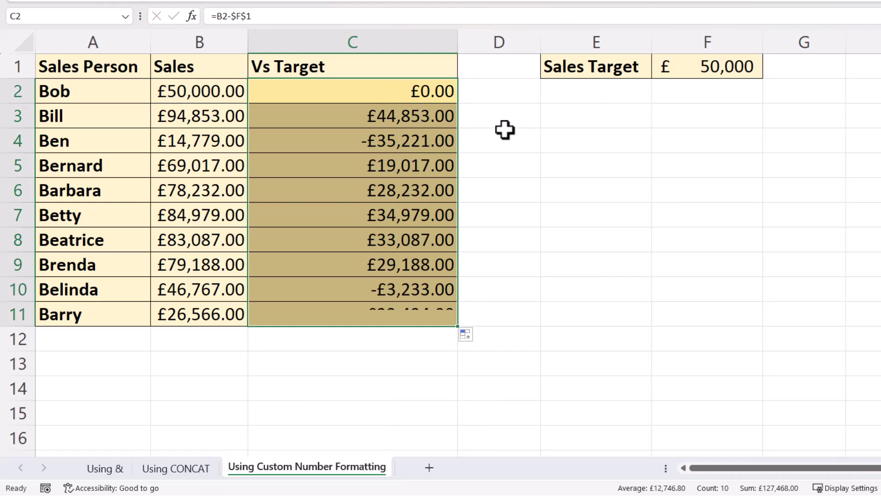
# For C2:C11, choose the £ currency format with red, minus-signed negatives and bring up its code as a custom format.
pyautogui.rightClick(404, 90)
pyautogui.click(456, 372)
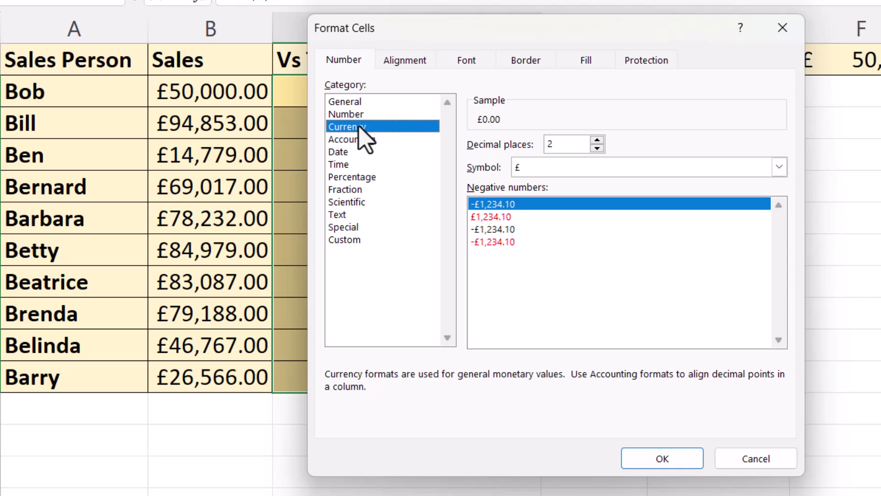
pyautogui.click(496, 245)
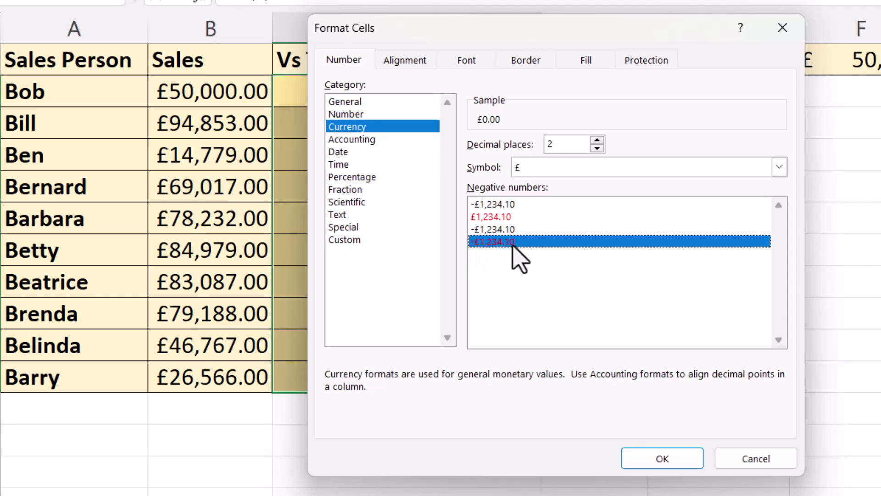
pyautogui.click(347, 239)
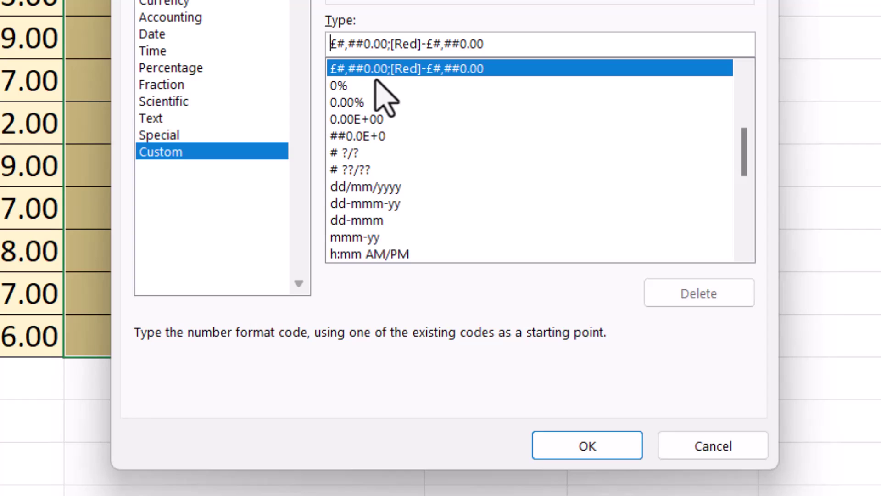
# Insert "Over target by: " in quotation marks before the positive section of the custom format code.
pyautogui.write('"')
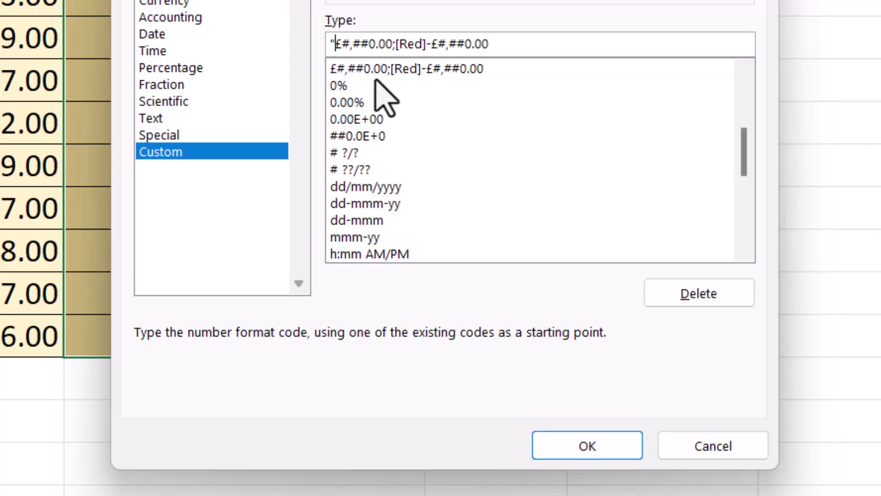
pyautogui.write('Over ')
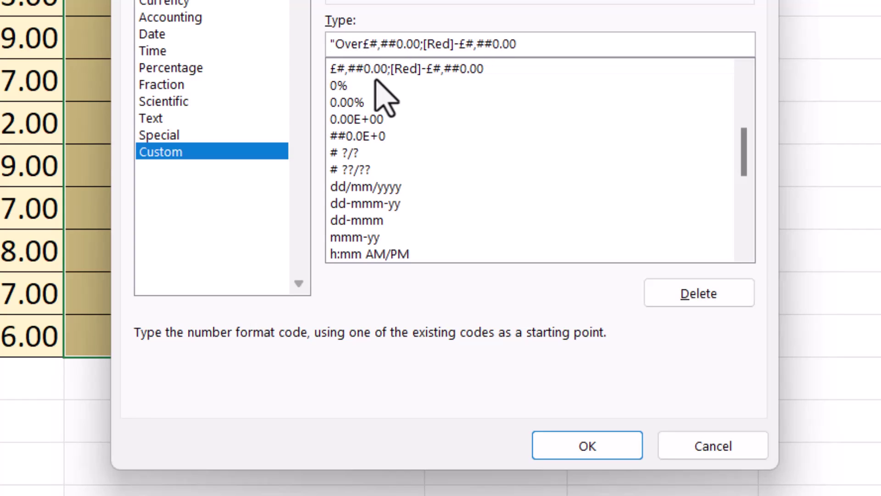
pyautogui.write('target by')
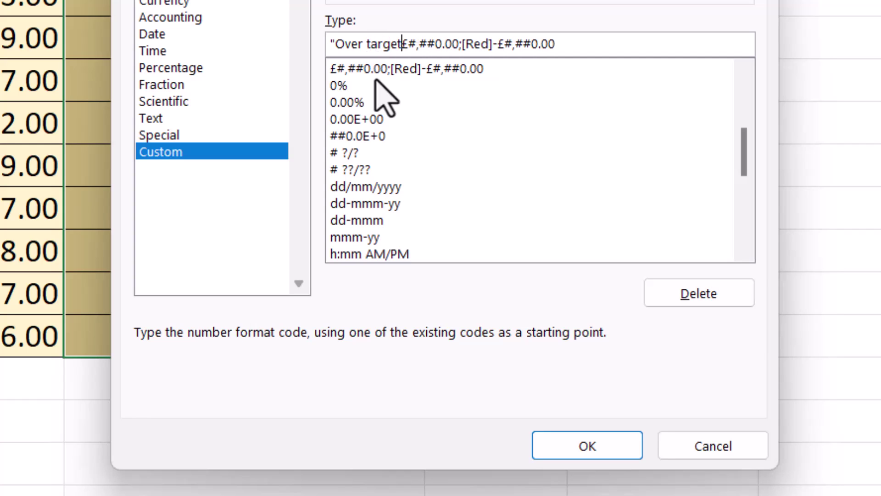
pyautogui.write(': "')
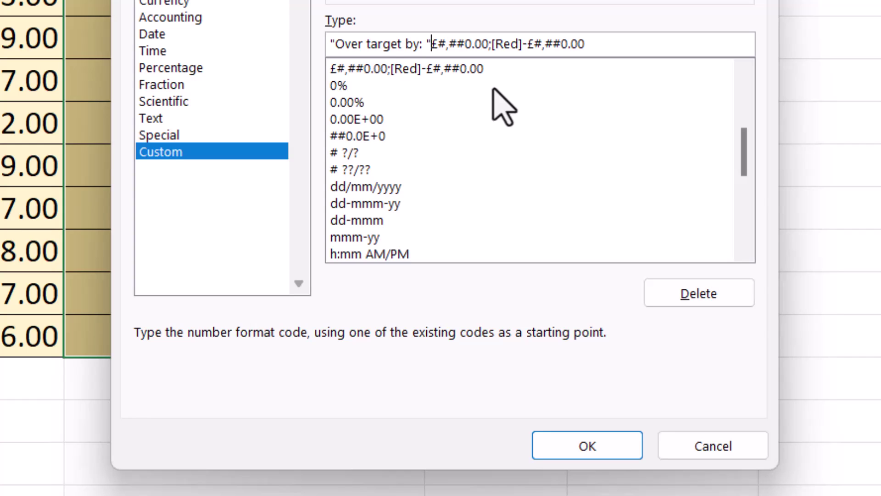
# Insert "Under target by: " in quotation marks before [Red] in the negative section and apply the custom format.
pyautogui.click(490, 42)
pyautogui.write('"')
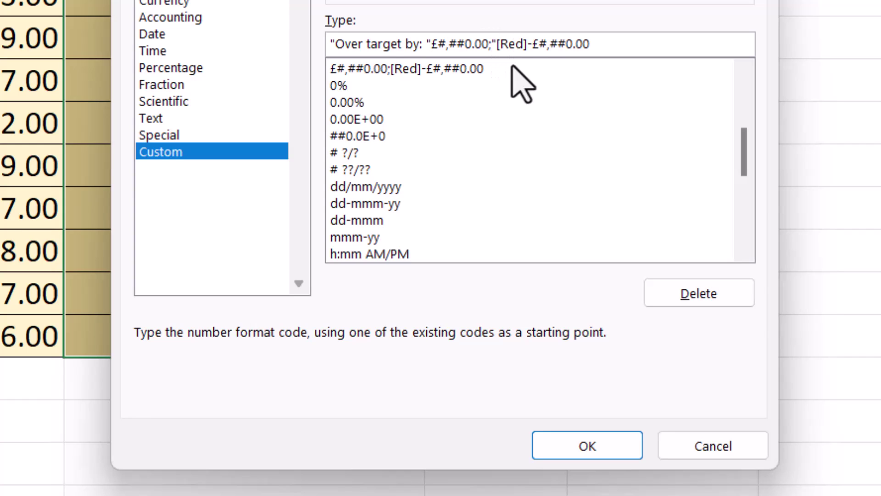
pyautogui.write('Under')
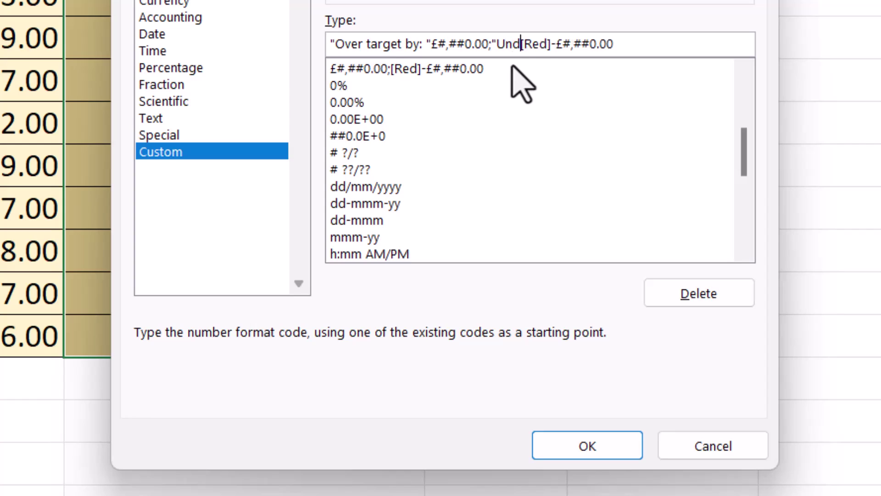
pyautogui.write(' target ')
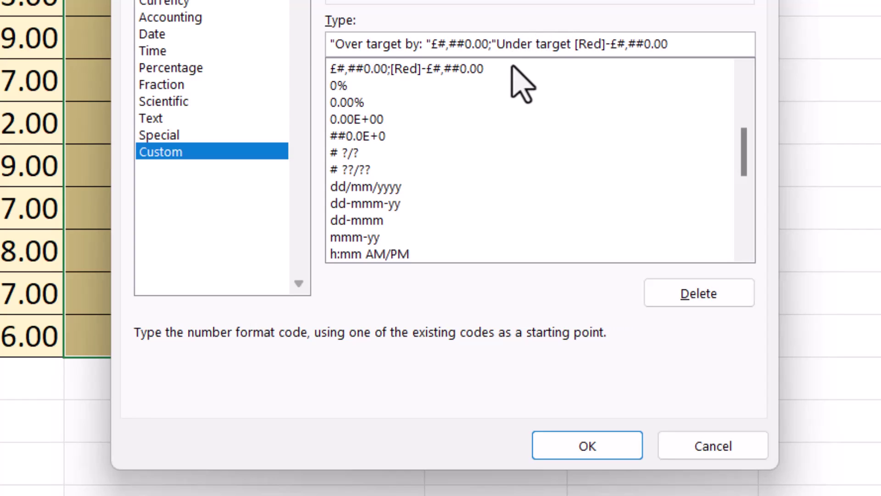
pyautogui.write('by: "')
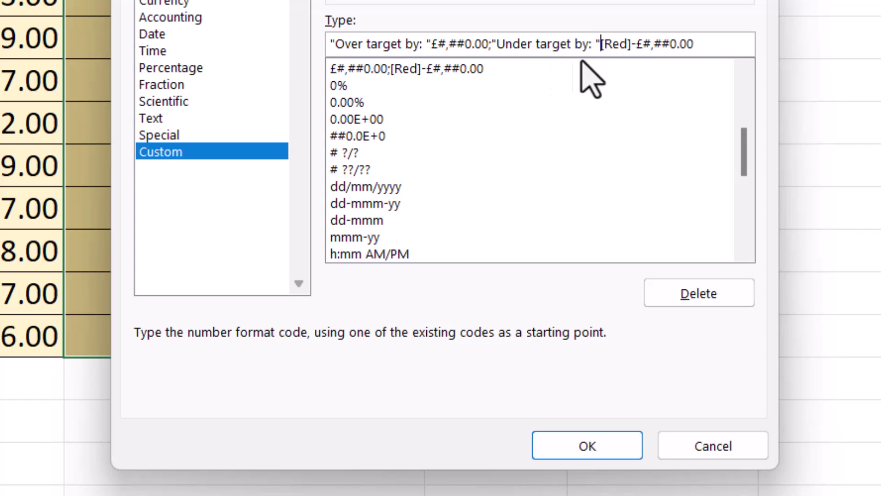
pyautogui.click(586, 451)
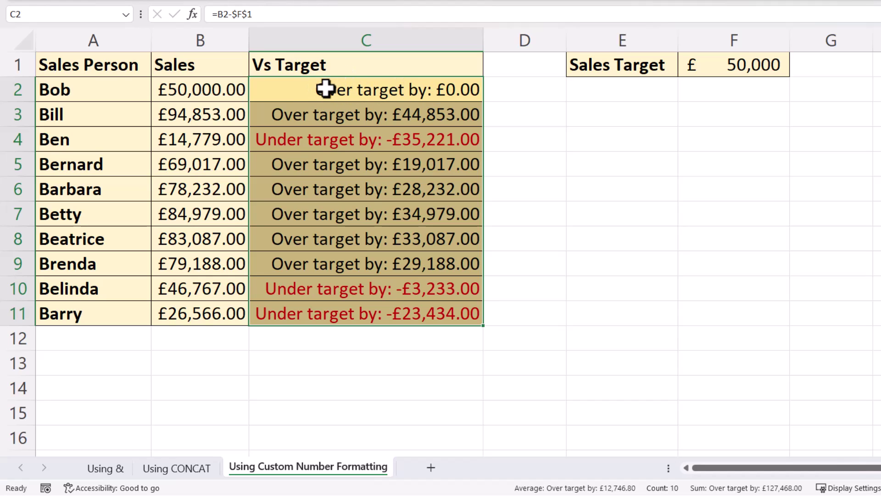
# Append the zero section ;"Met target exactly" to the custom number format of C2:C11 and apply it.
pyautogui.rightClick(464, 89)
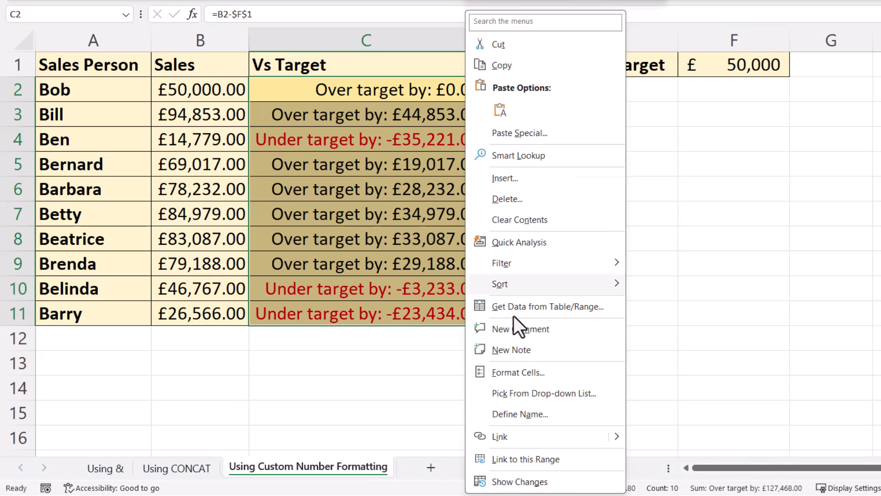
pyautogui.click(505, 372)
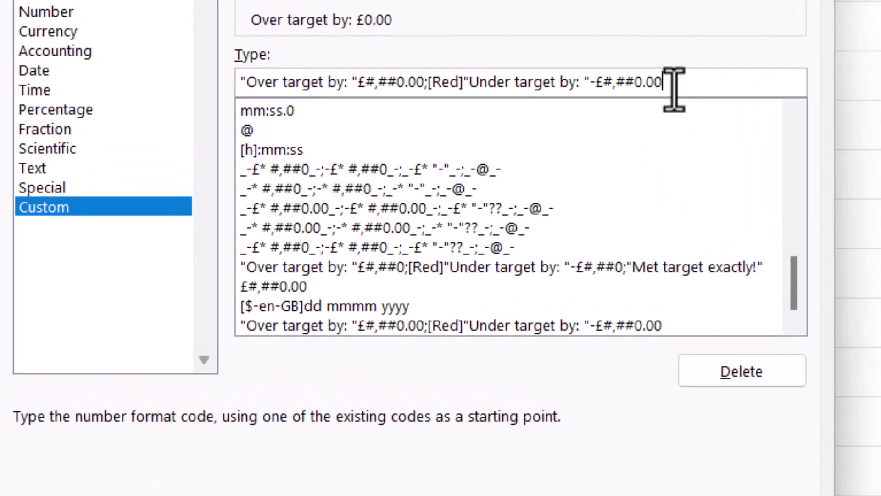
pyautogui.write(';"Met target exact')
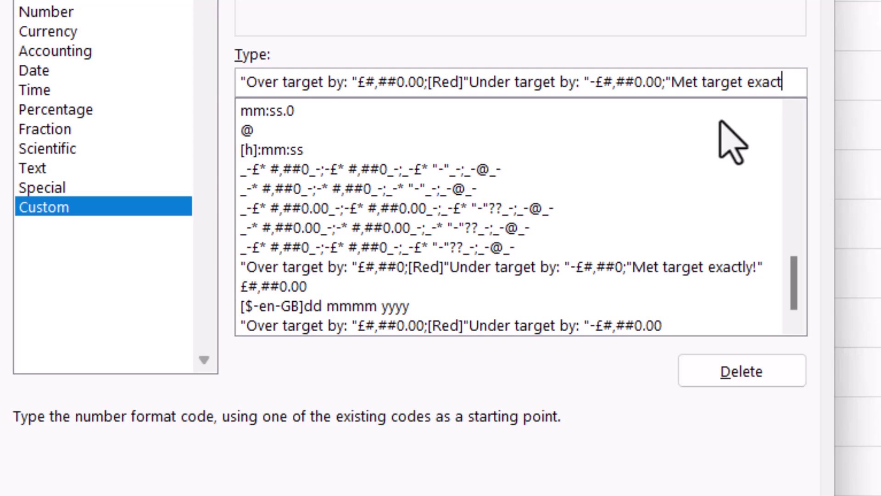
pyautogui.write('y"')
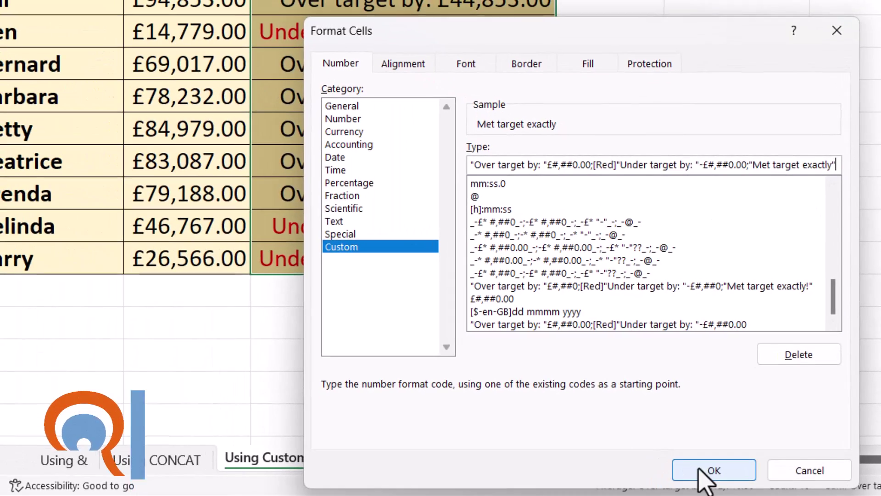
pyautogui.click(663, 494)
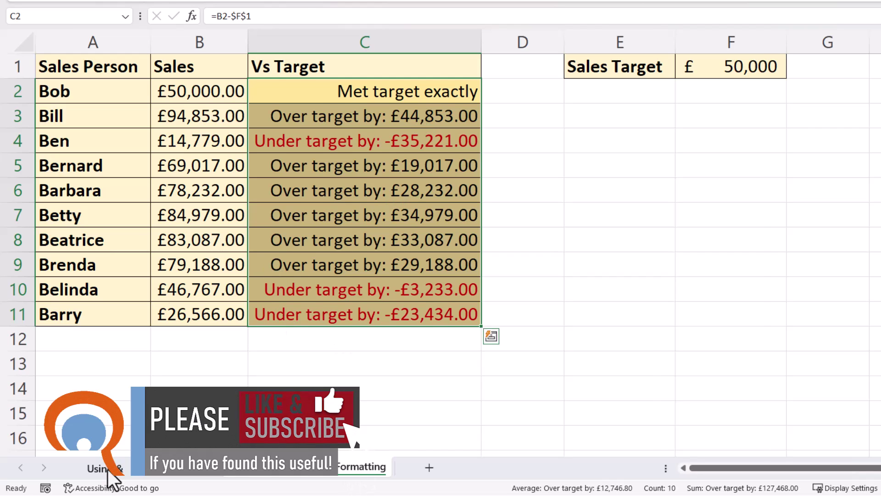
# On the Using & sheet, enter =SUM(C2:C11) in C13 to total the Vs Target column.
pyautogui.click(105, 467)
pyautogui.click(307, 368)
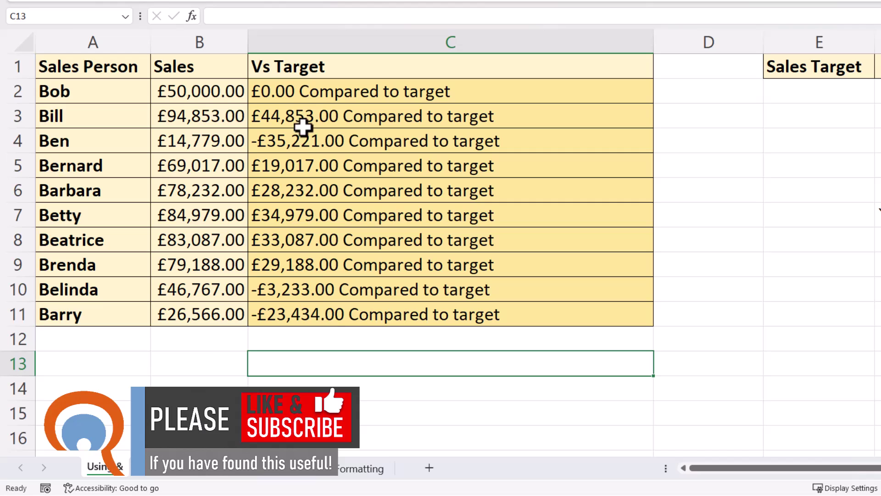
pyautogui.write('=sum(')
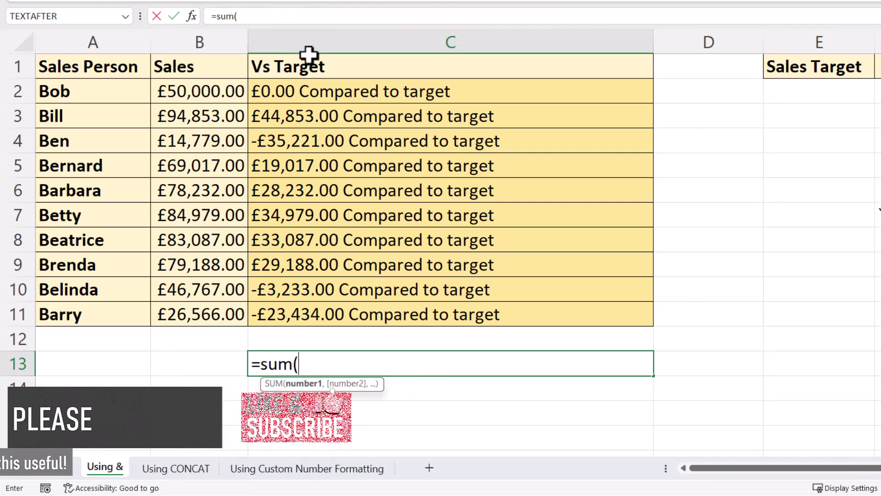
pyautogui.moveTo(314, 89); pyautogui.dragTo(321, 315)
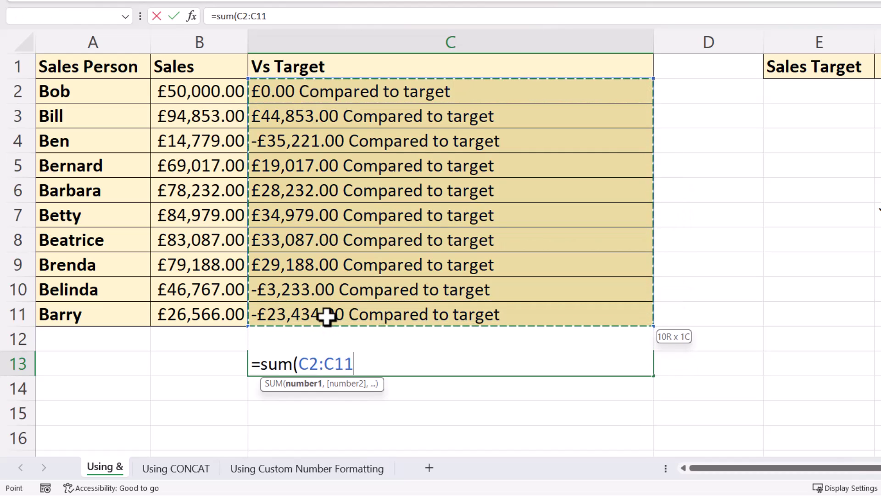
pyautogui.write(')')
pyautogui.press('Return')
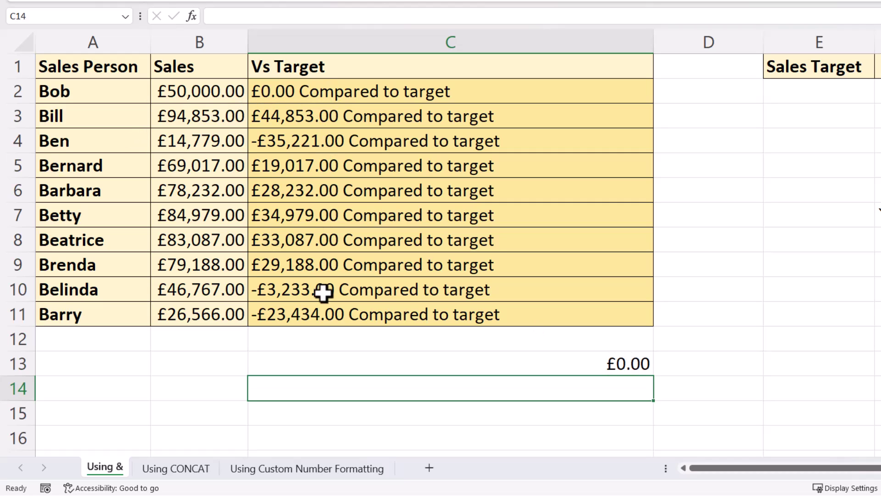
# On the Using CONCAT sheet, enter a SUM formula in C13 that totals the Vs Target results.
pyautogui.click(178, 469)
pyautogui.click(470, 363)
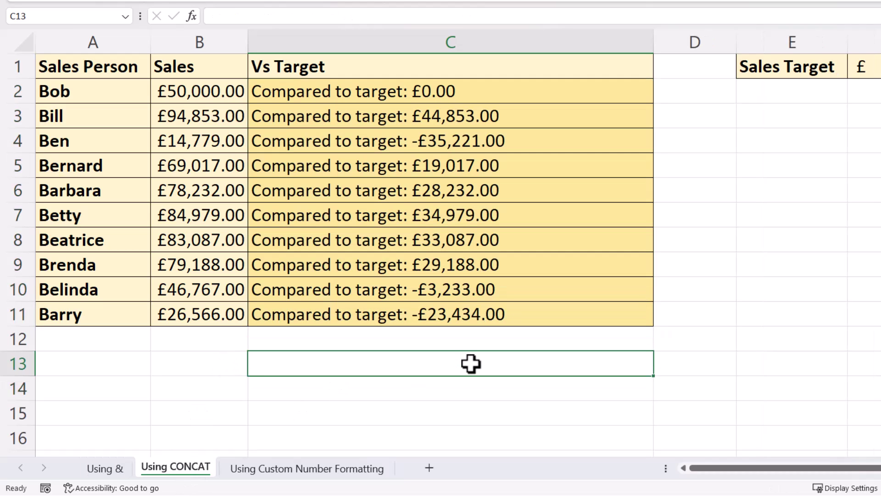
pyautogui.write('=sum(')
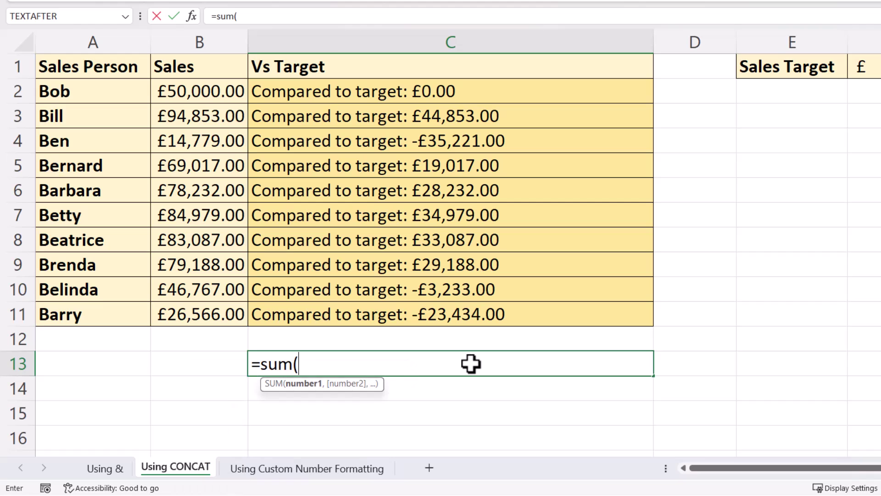
pyautogui.moveTo(449, 102); pyautogui.dragTo(455, 324)
pyautogui.press('Return')
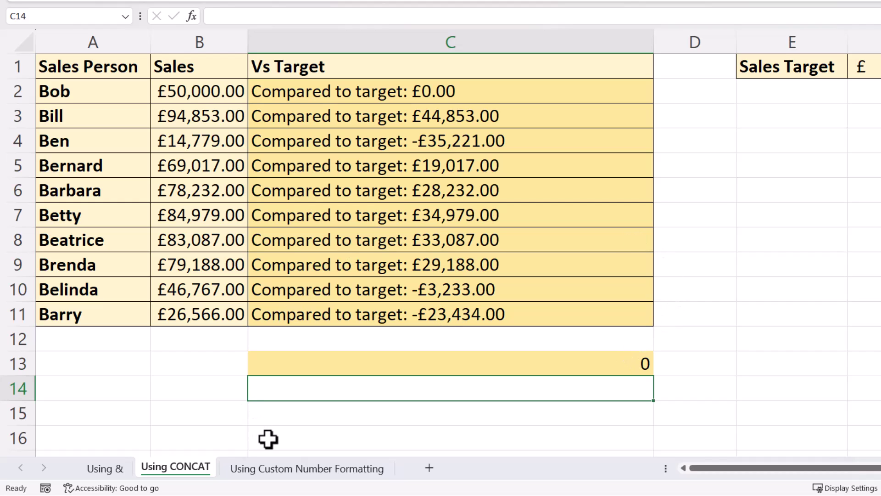
# On the Using Custom Number Formatting sheet, widen column C slightly and enter =SUM(C2:C11) in C13.
pyautogui.click(279, 473)
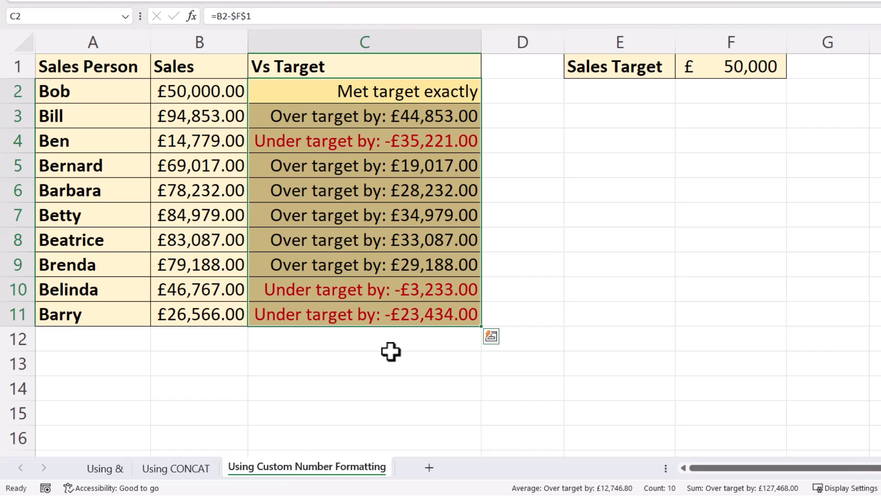
pyautogui.moveTo(481, 43); pyautogui.dragTo(510, 42)
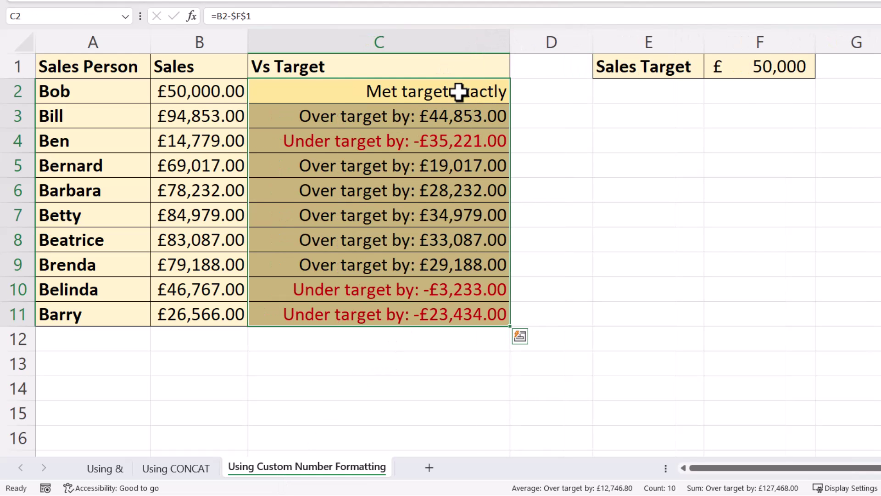
pyautogui.click(424, 368)
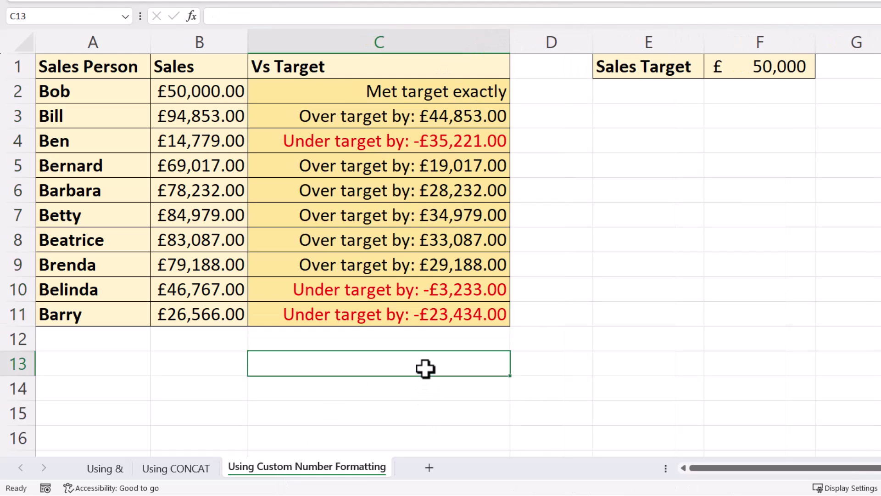
pyautogui.write('=sum(')
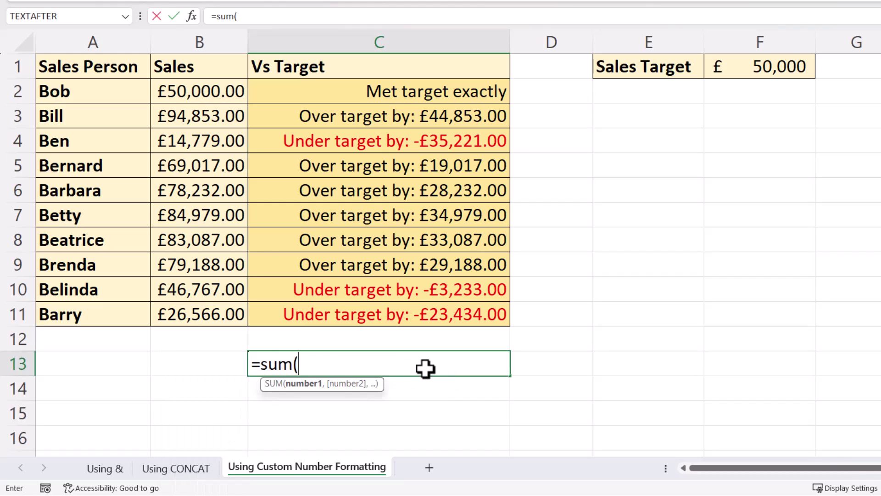
pyautogui.moveTo(448, 88); pyautogui.dragTo(446, 317)
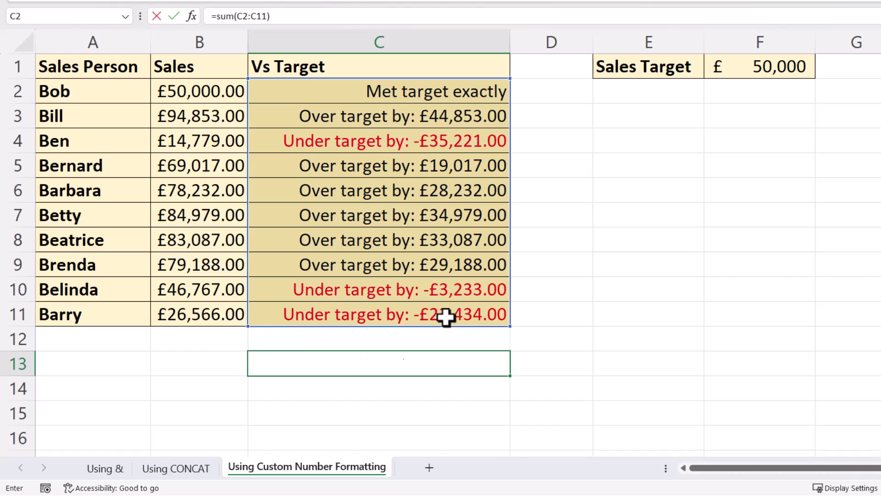
pyautogui.press('Return')
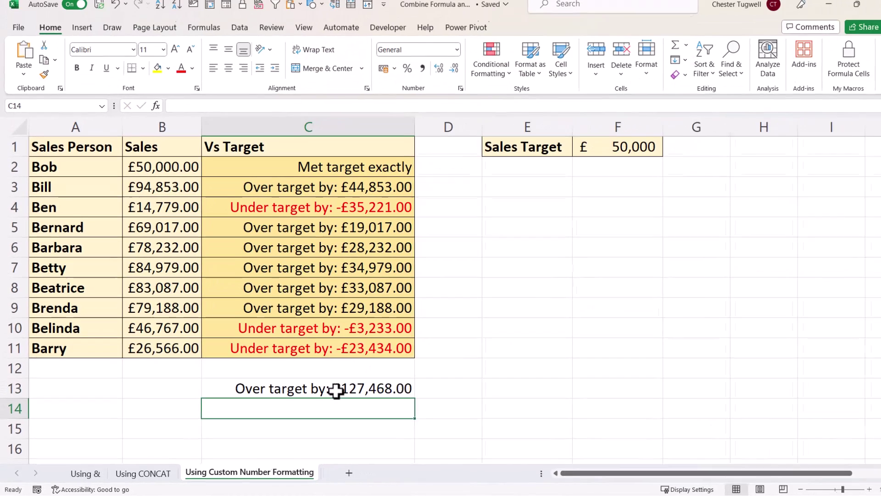
# Change the number format of the total in C13 to Currency.
pyautogui.click(412, 367)
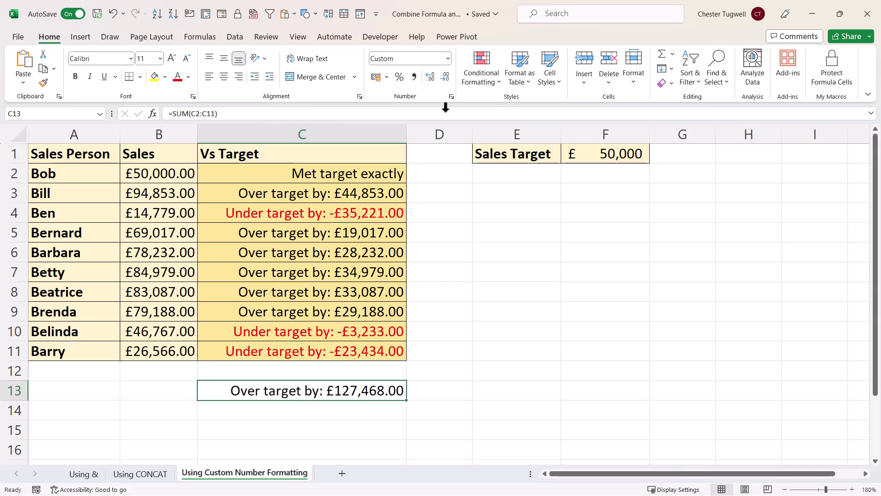
pyautogui.click(448, 59)
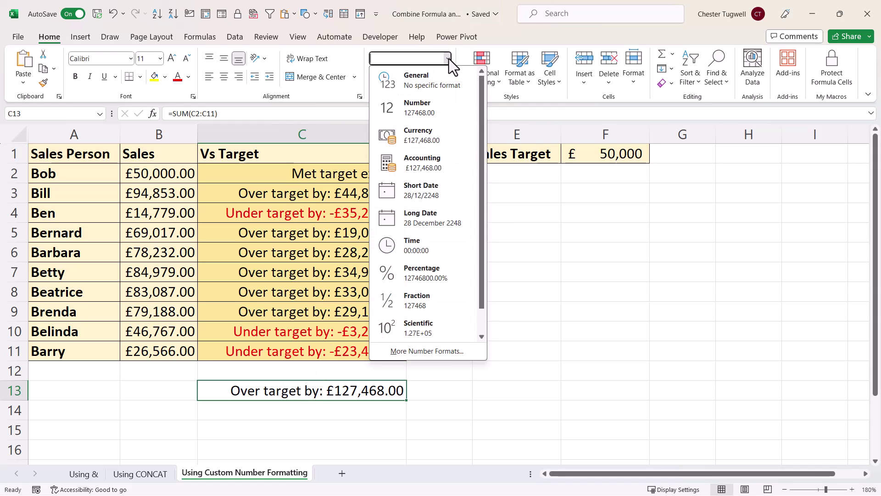
pyautogui.click(420, 135)
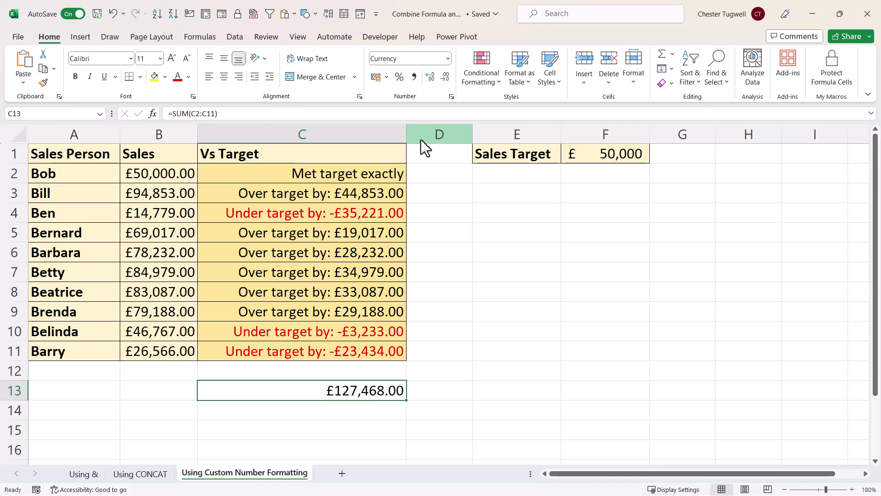